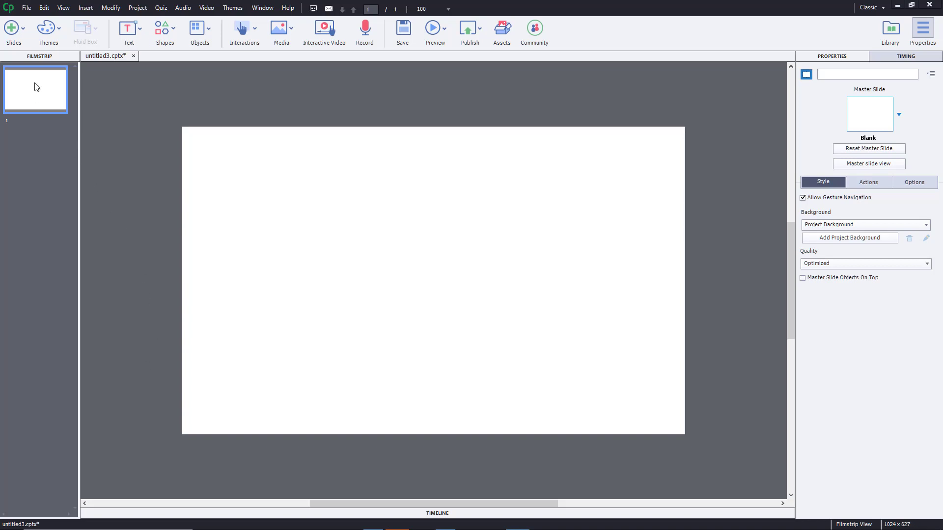
# - Insert two graded Hot Spot question slides after the blank first slide
pyautogui.click(22, 29)
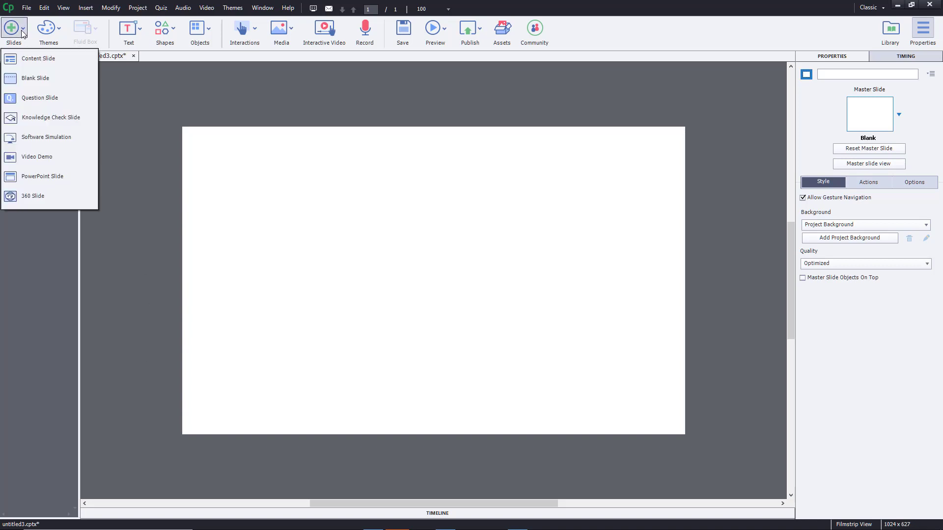
pyautogui.click(39, 100)
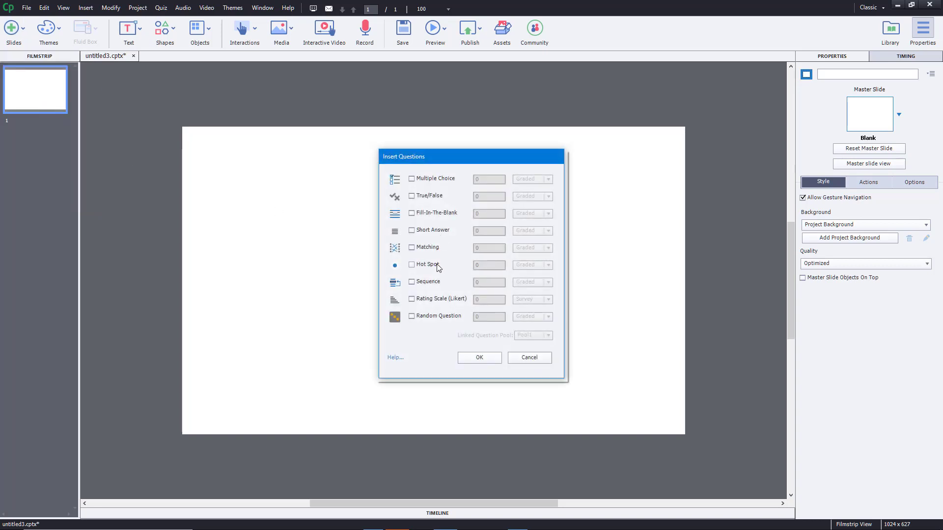
pyautogui.click(438, 268)
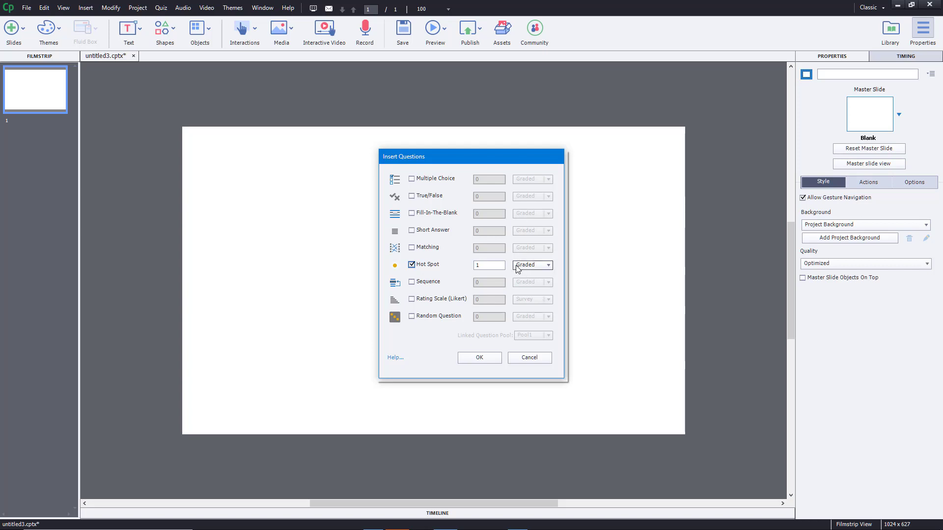
pyautogui.click(489, 265)
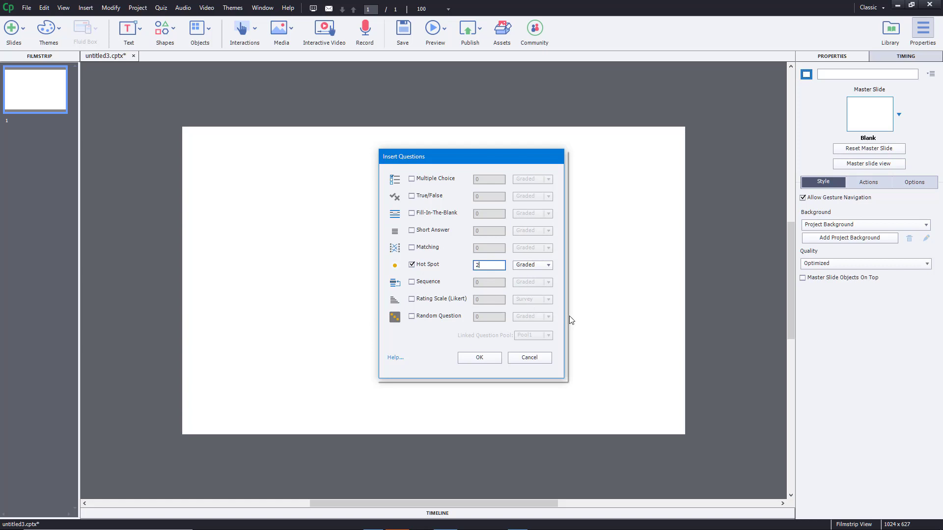
pyautogui.write('2')
pyautogui.click(479, 358)
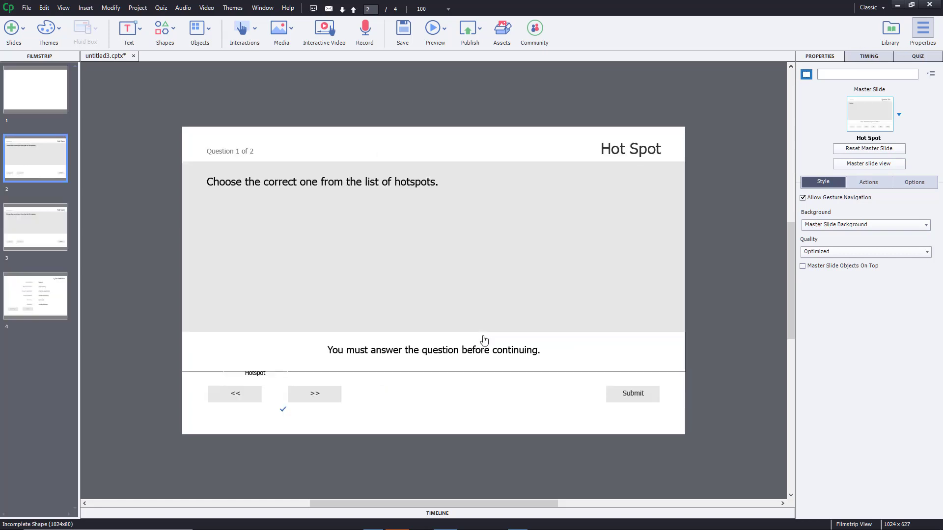
# - Replace the question text on slide 2 with "Choose the Colour Green"
pyautogui.doubleClick(269, 184)
pyautogui.moveTo(446, 181); pyautogui.dragTo(190, 158)
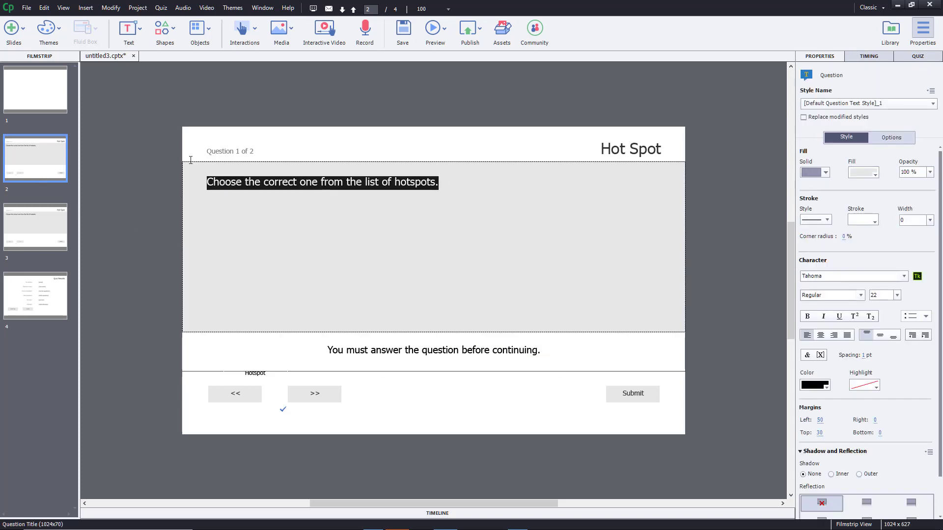
pyautogui.write('Choose the Color Green')
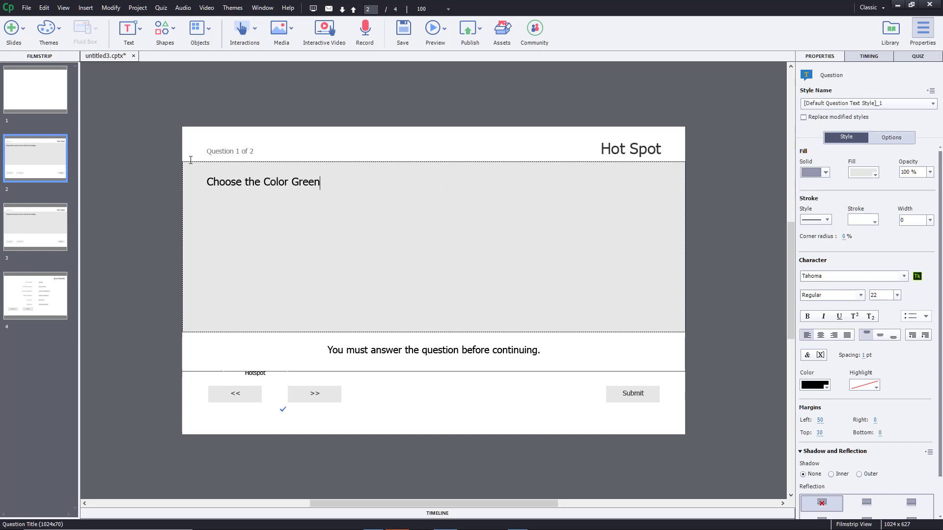
pyautogui.click(286, 182)
pyautogui.write('u')
pyautogui.click(450, 466)
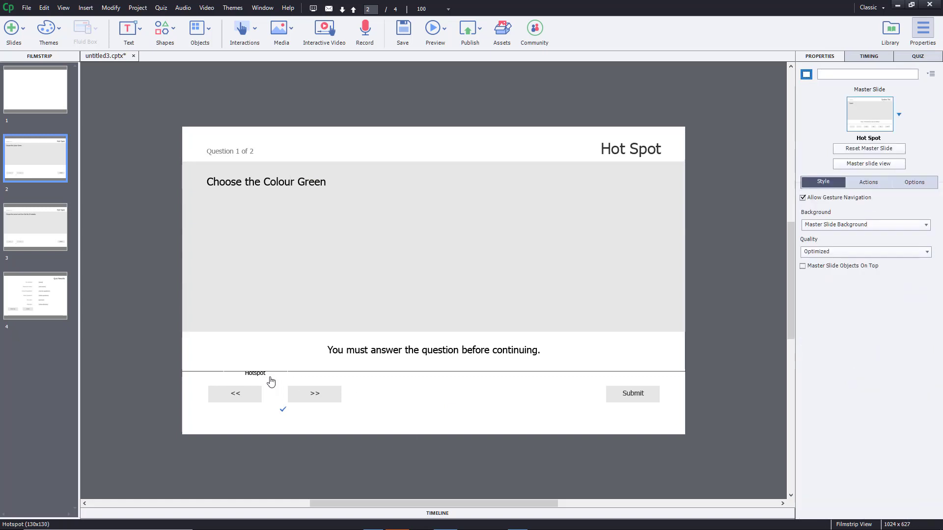
# - Move the hotspot up into the grey question area and set the question's number of answers to 3
pyautogui.click(275, 382)
pyautogui.moveTo(275, 382); pyautogui.dragTo(292, 248)
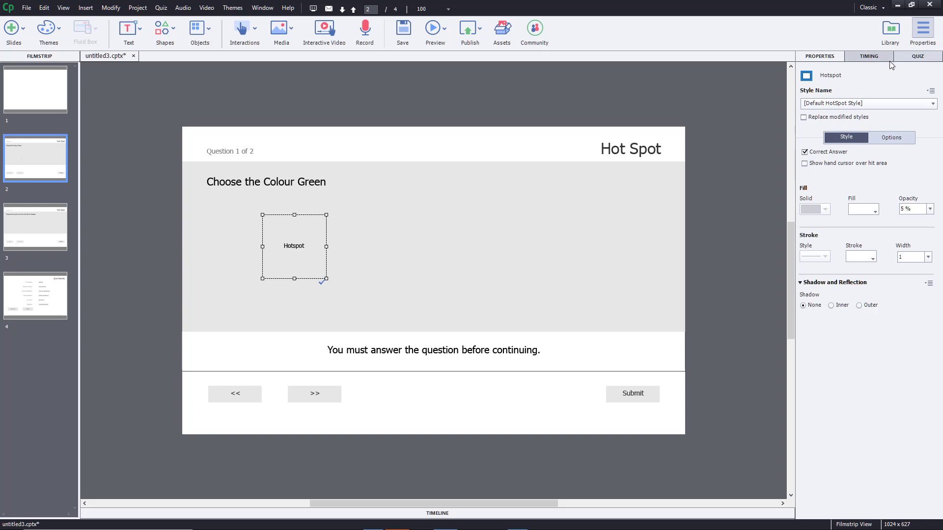
pyautogui.click(917, 56)
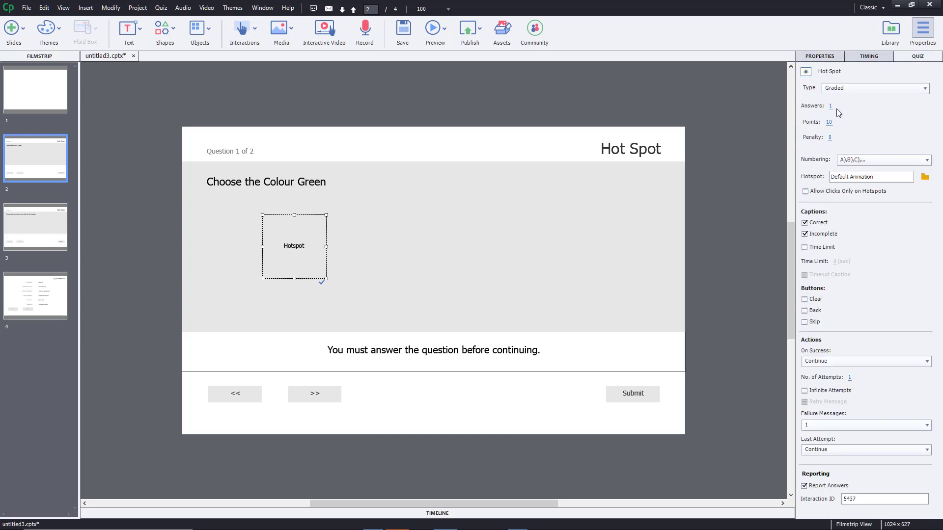
pyautogui.click(834, 105)
pyautogui.write('3')
pyautogui.press('Return')
# - Move all three hotspots together to the horizontal centre of the grey question area
pyautogui.keyDown('shift'); pyautogui.click(363, 247); pyautogui.keyUp('shift')
pyautogui.keyDown('shift'); pyautogui.click(446, 246); pyautogui.keyUp('shift')
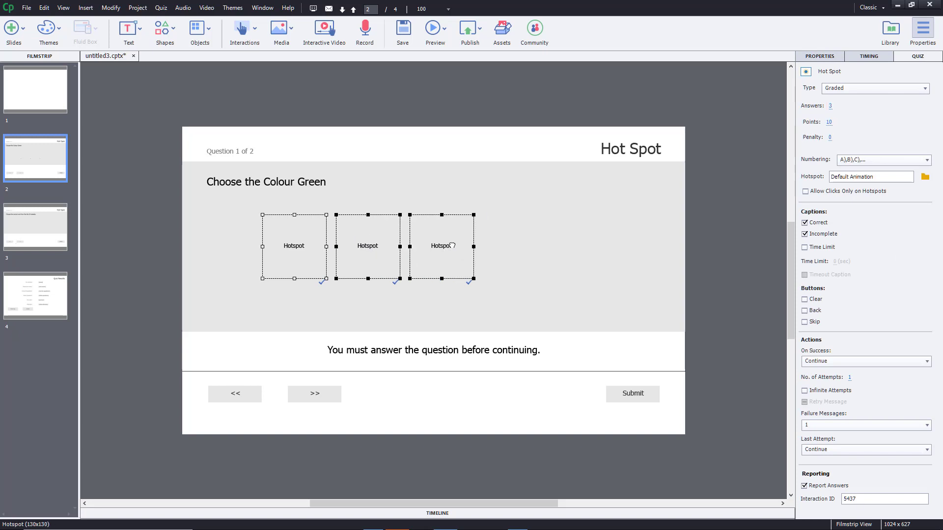
pyautogui.moveTo(446, 246); pyautogui.dragTo(514, 248)
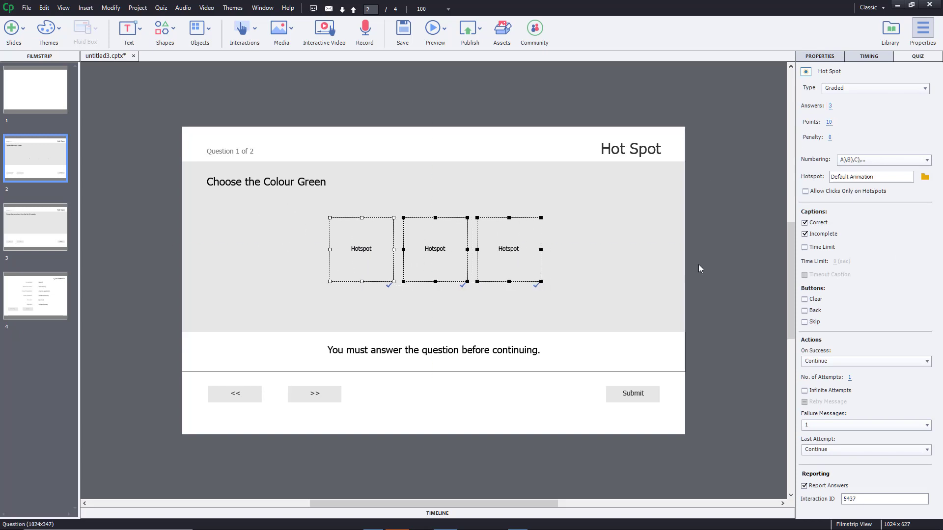
pyautogui.click(602, 267)
# - Unmark the middle and rightmost hotspots as correct answers, leaving only the first one marked as correct
pyautogui.click(525, 247)
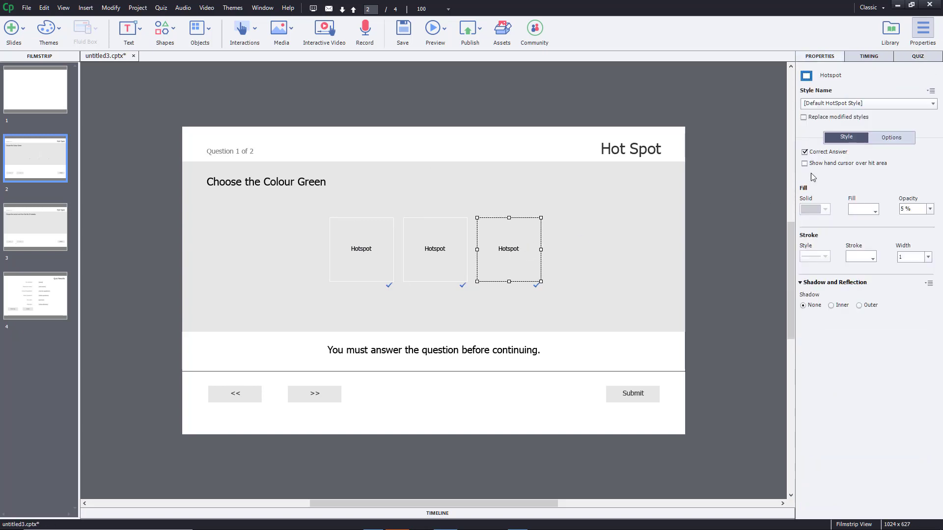
pyautogui.click(810, 155)
pyautogui.click(464, 241)
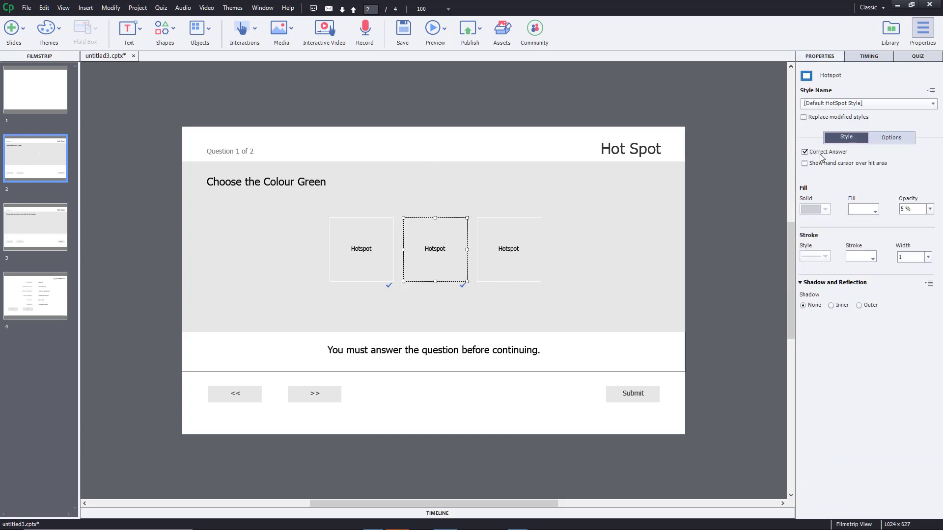
pyautogui.click(811, 153)
pyautogui.click(736, 219)
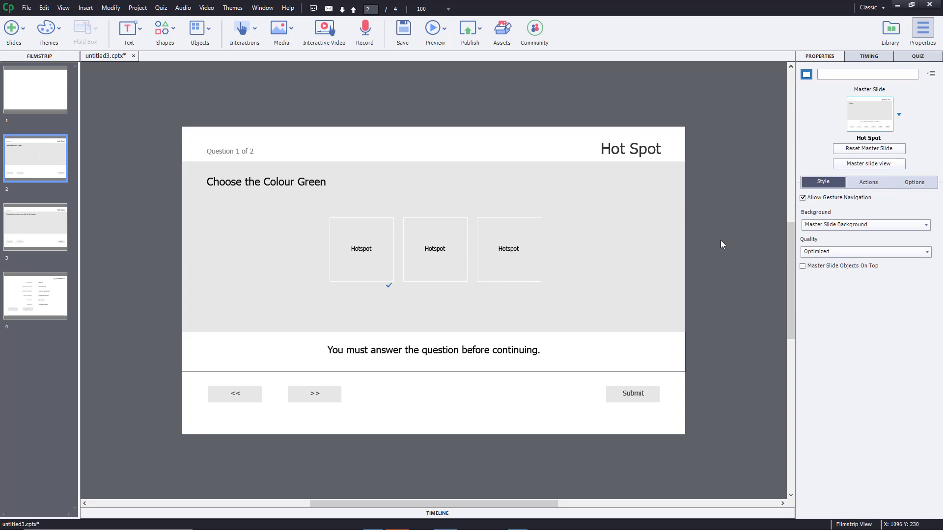
# - Give the first hotspot a green fill at 100% opacity
pyautogui.click(384, 262)
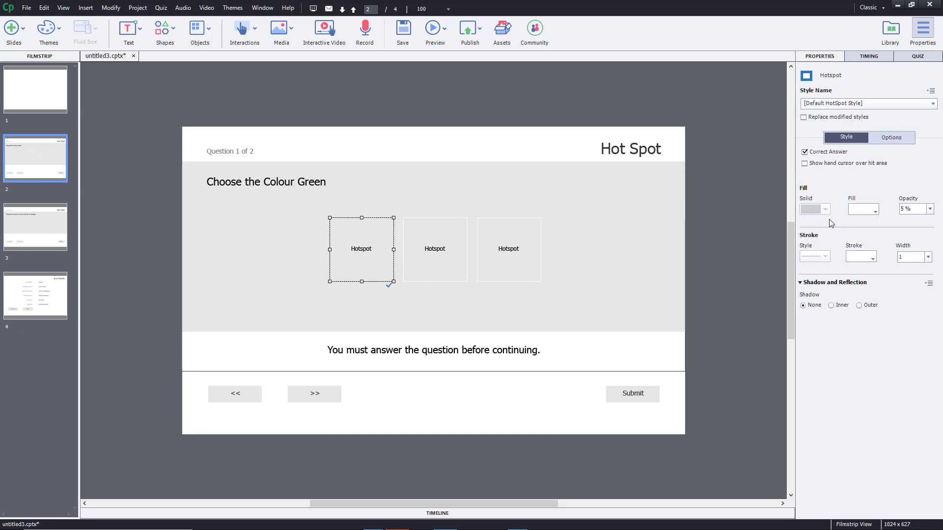
pyautogui.click(930, 209)
pyautogui.click(917, 328)
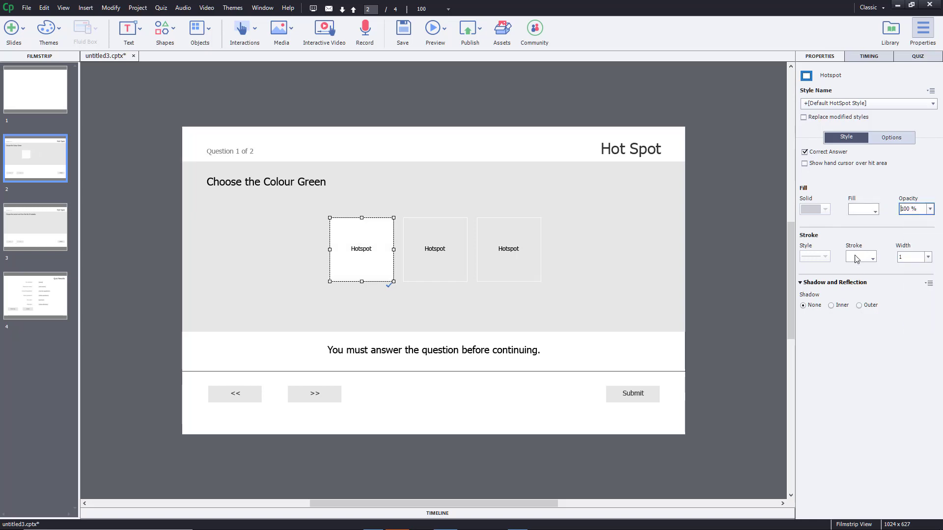
pyautogui.click(876, 214)
pyautogui.click(755, 343)
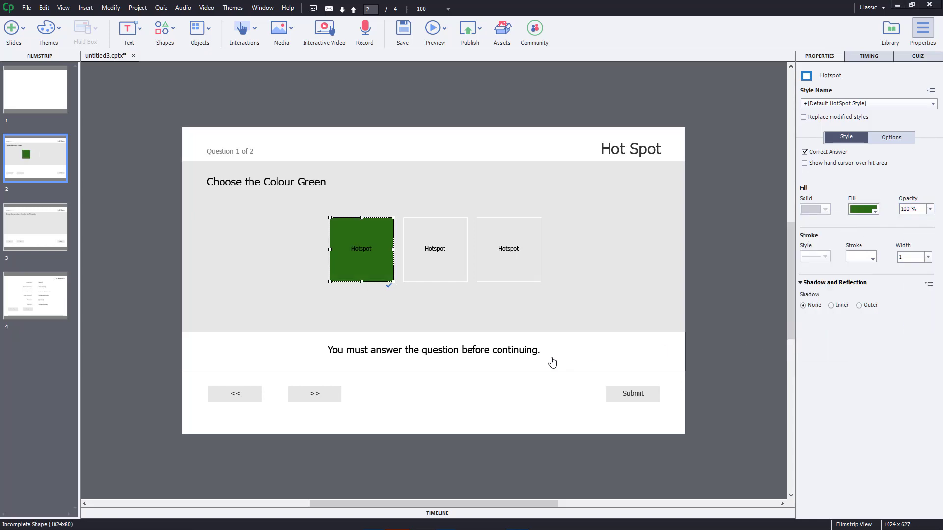
# - Give the middle hotspot a red fill at 100% opacity
pyautogui.click(430, 283)
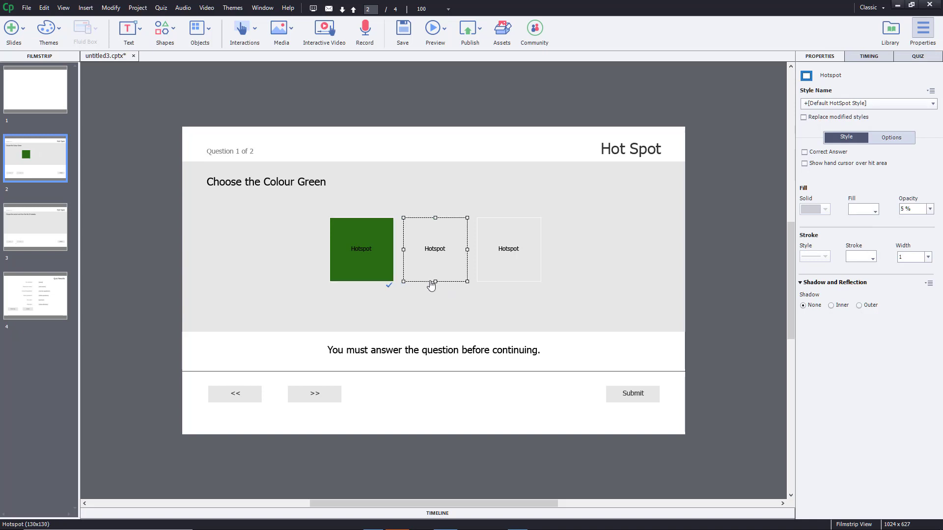
pyautogui.click(929, 210)
pyautogui.click(917, 328)
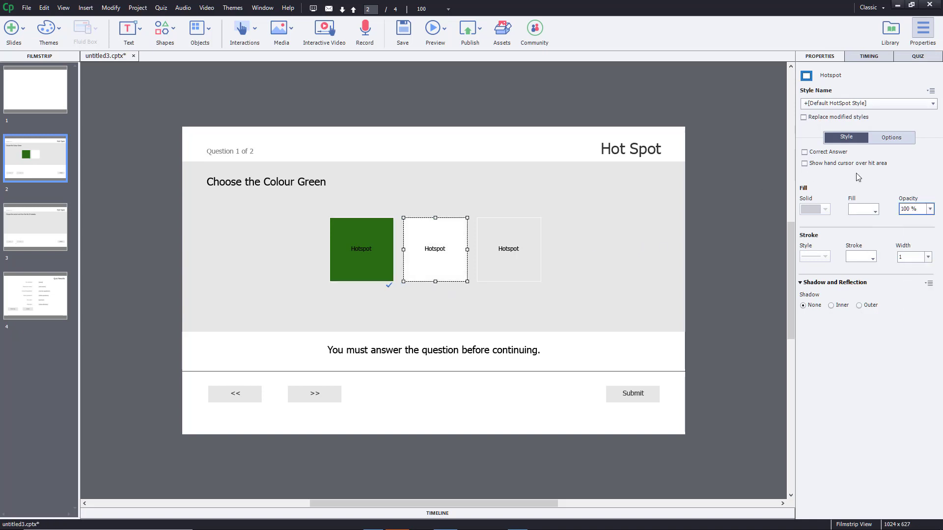
pyautogui.click(875, 210)
pyautogui.click(792, 343)
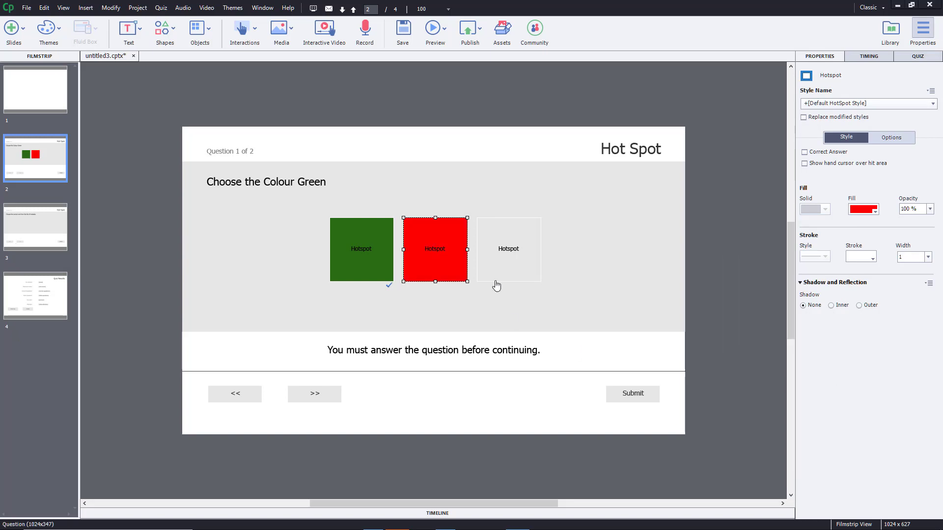
# - Give the third hotspot a dark blue fill at 100% opacity
pyautogui.click(507, 275)
pyautogui.click(929, 209)
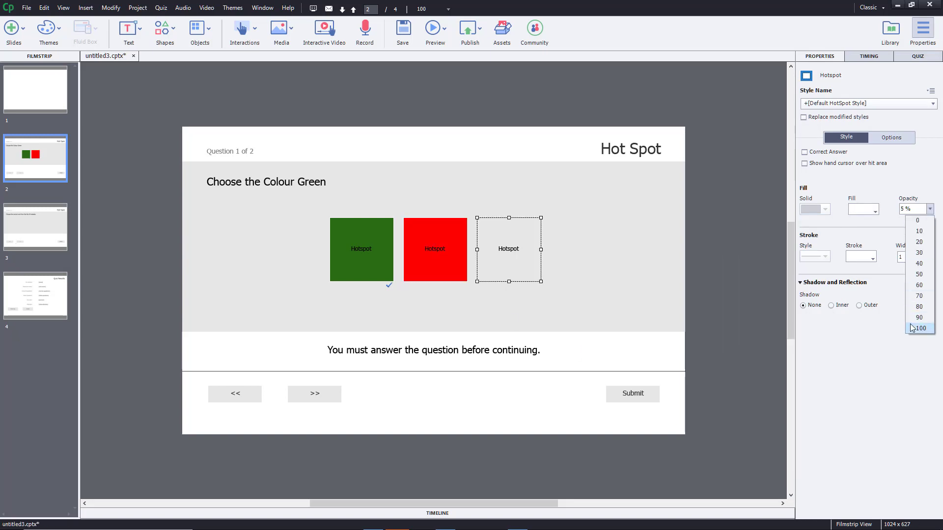
pyautogui.click(917, 328)
pyautogui.click(875, 211)
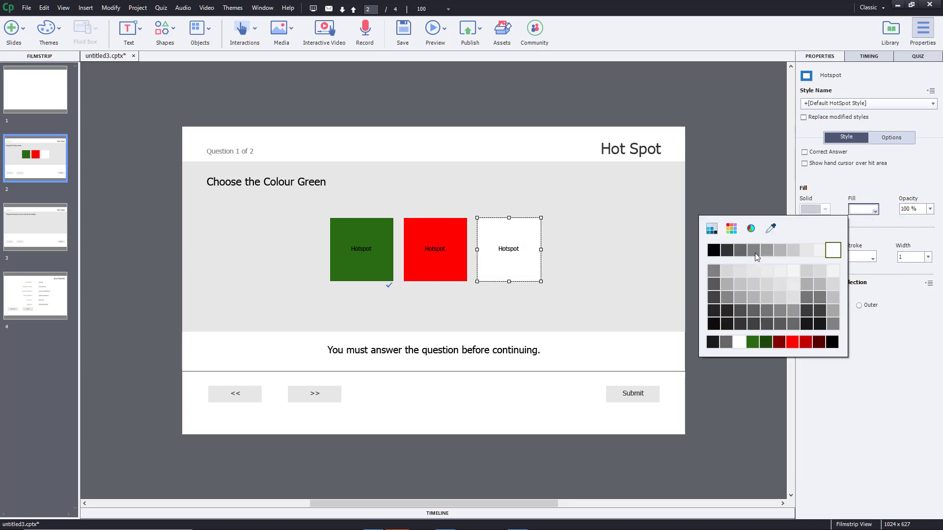
pyautogui.click(731, 228)
pyautogui.click(723, 287)
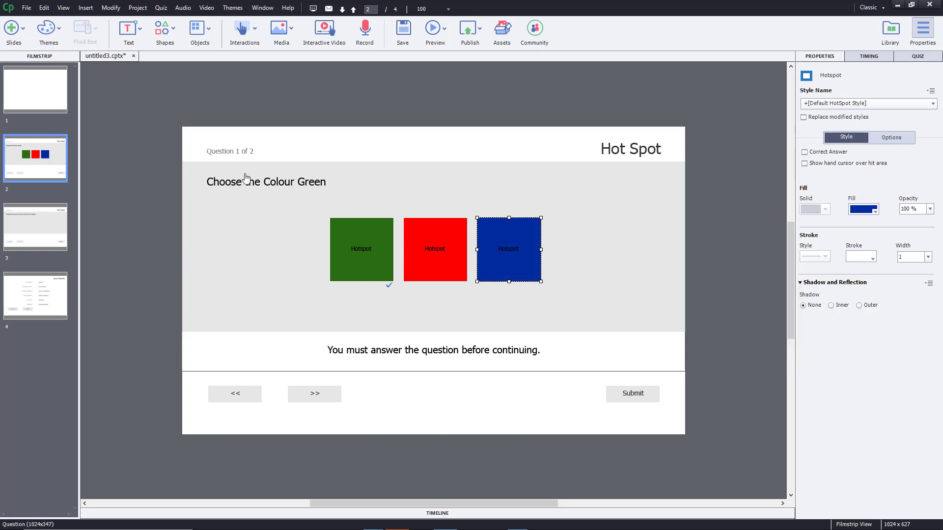
# - Set the points for the green colour question to 5
pyautogui.click(712, 175)
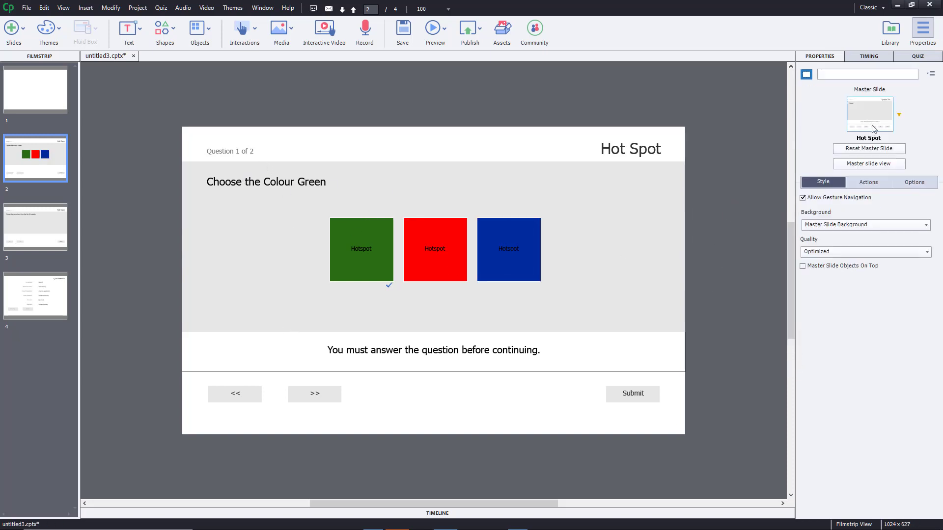
pyautogui.click(914, 57)
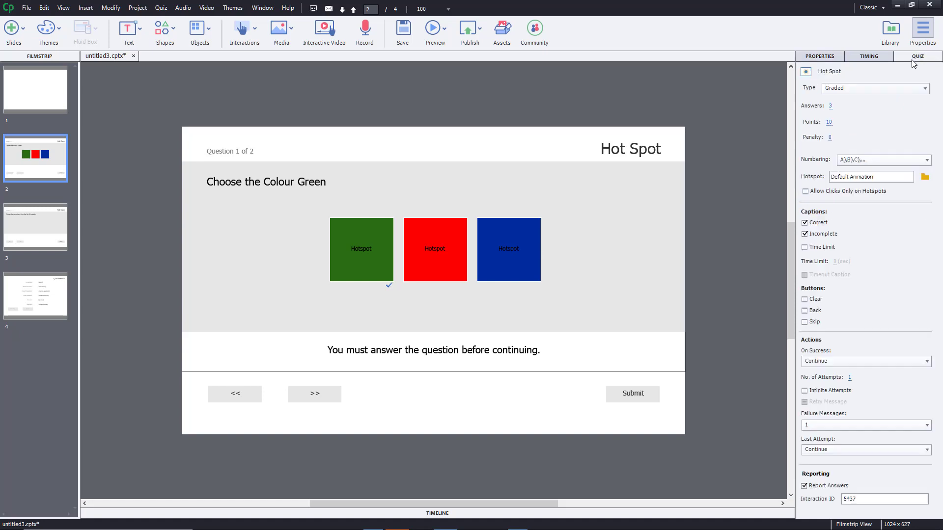
pyautogui.click(828, 123)
pyautogui.press('Return')
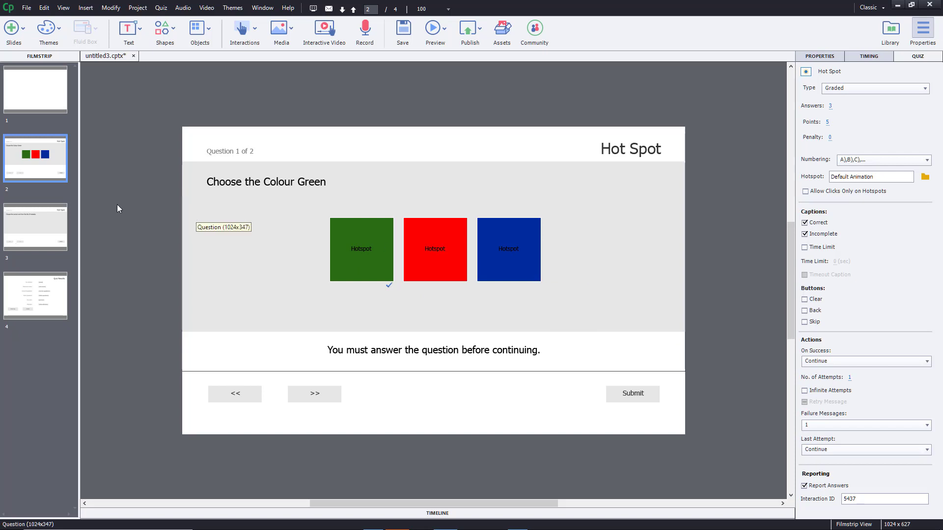
# - On slide 3, set the fill opacity of the grey question area to 0%
pyautogui.click(46, 231)
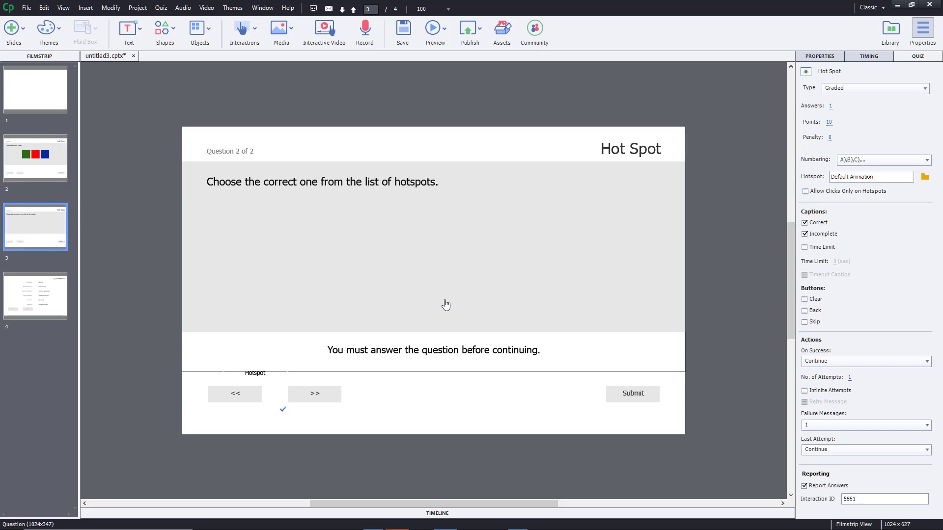
pyautogui.click(269, 384)
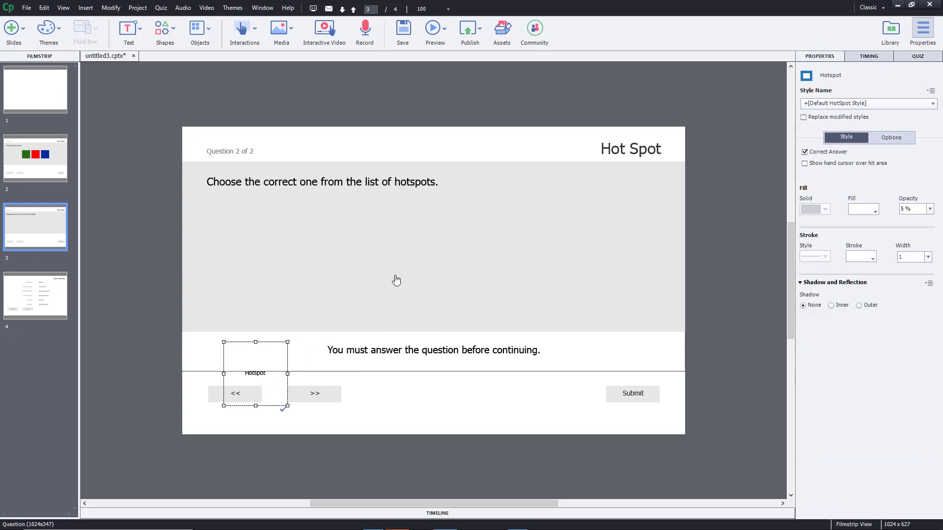
pyautogui.click(427, 244)
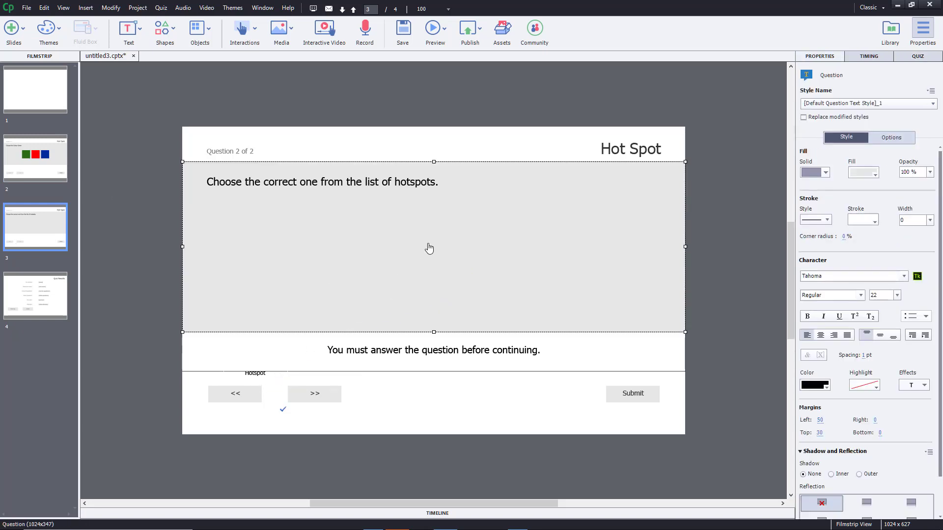
pyautogui.click(929, 171)
pyautogui.click(914, 293)
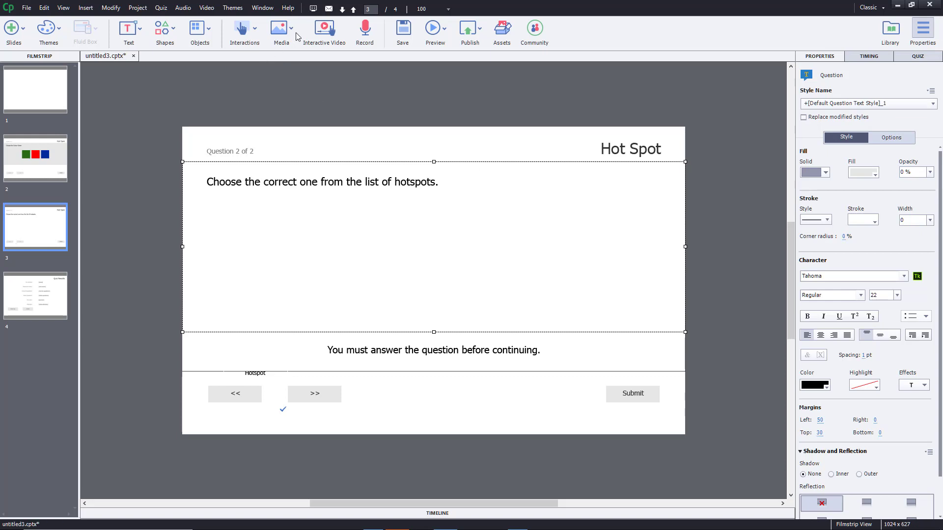
# - Insert the image 5.jpg from the Saved Pictures folder onto slide 3
pyautogui.click(280, 30)
pyautogui.click(311, 78)
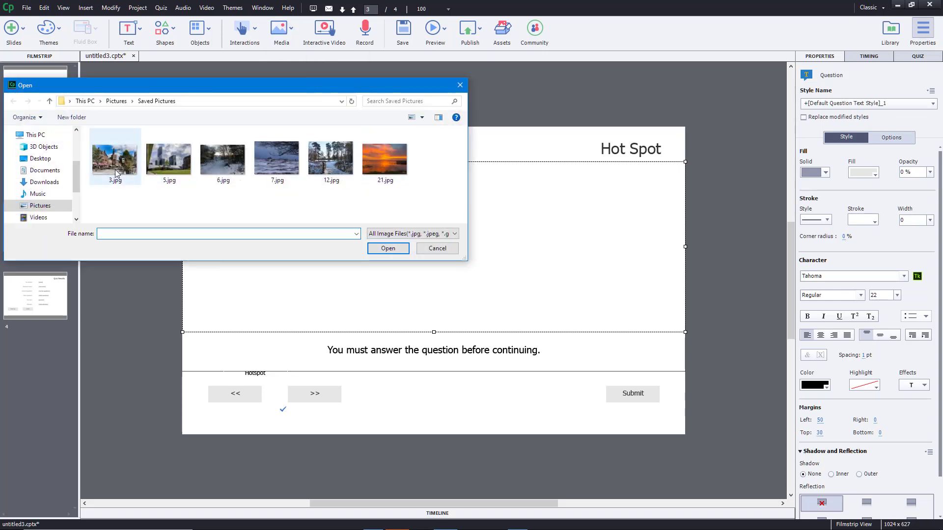
pyautogui.click(183, 178)
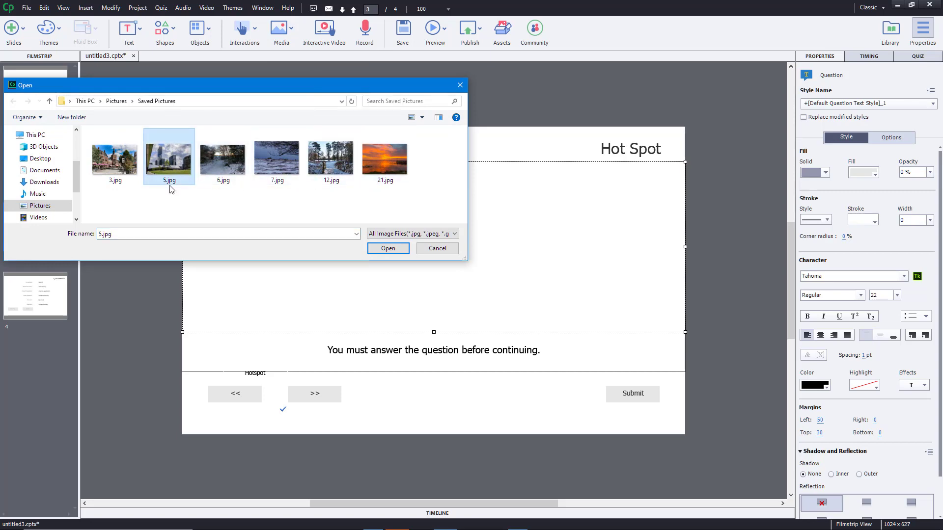
pyautogui.click(393, 254)
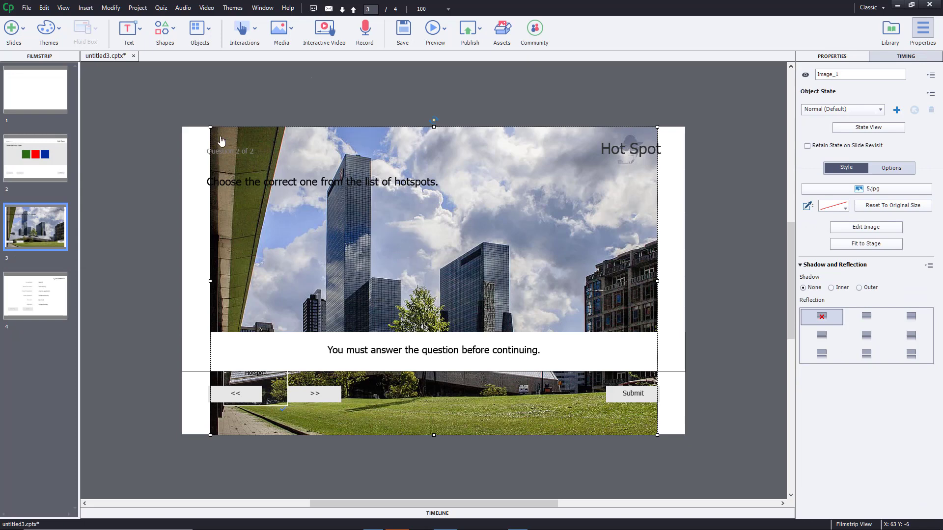
# - Crop the lower part off the 5.jpg image, leaving a crop area of 908 x 401
pyautogui.click(882, 228)
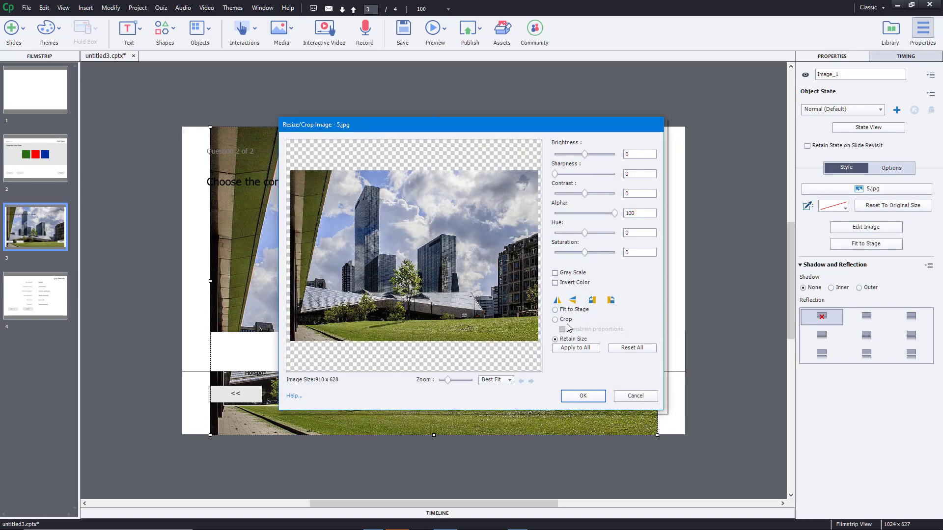
pyautogui.click(560, 320)
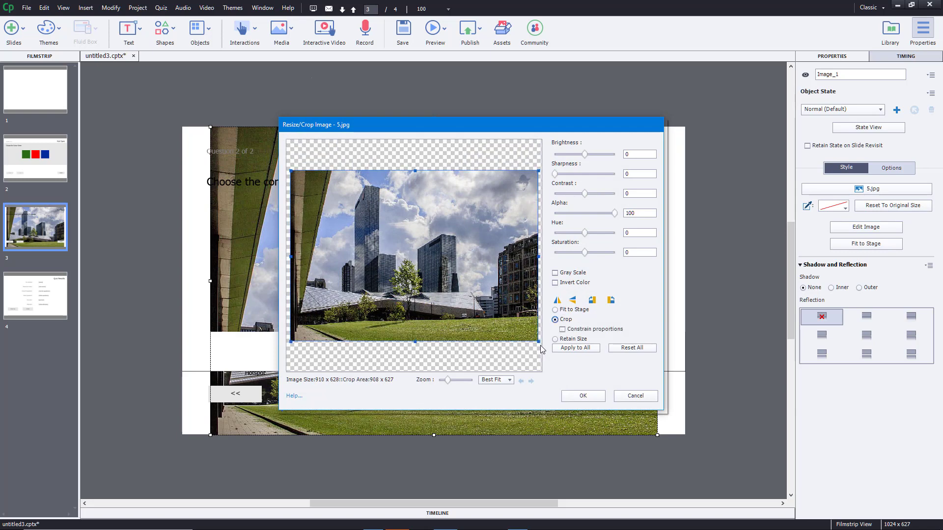
pyautogui.moveTo(539, 342); pyautogui.dragTo(550, 281)
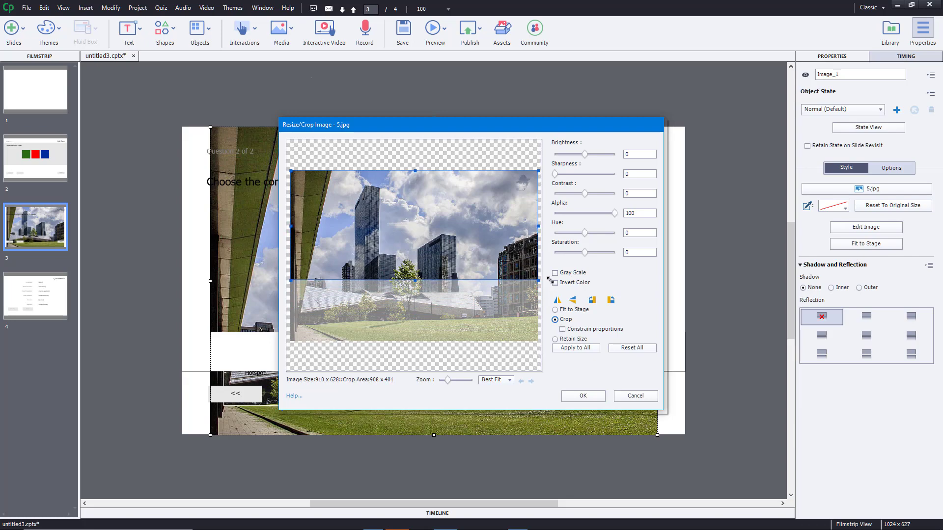
pyautogui.click(583, 395)
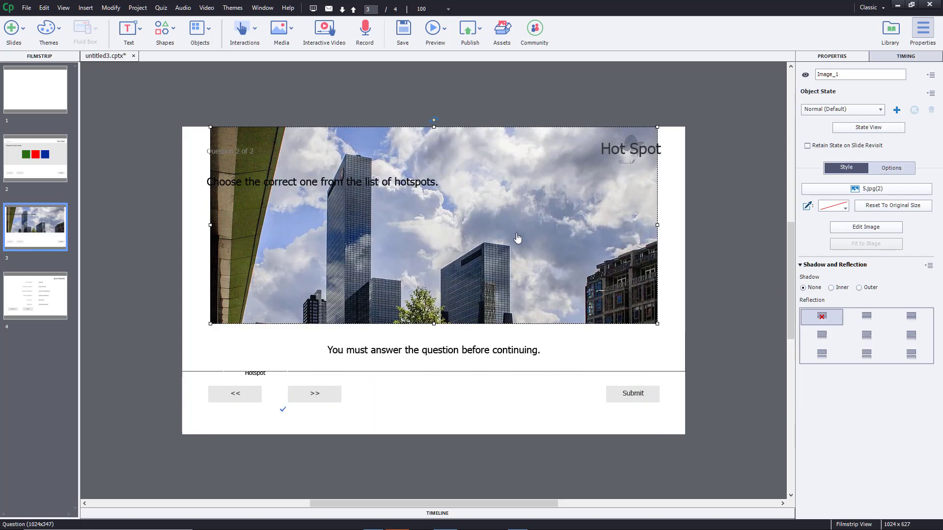
pyautogui.hotkey('ctrl', 'z')
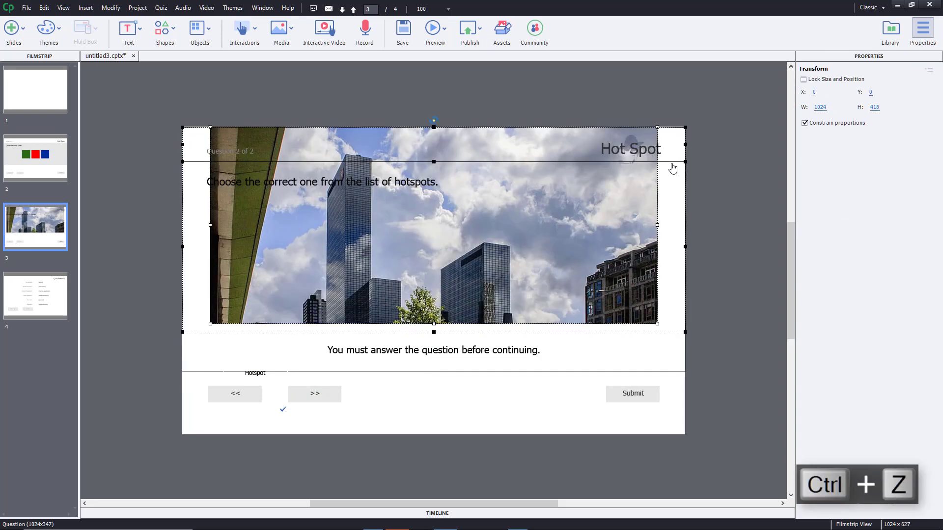
pyautogui.click(698, 158)
pyautogui.click(619, 147)
pyautogui.click(542, 209)
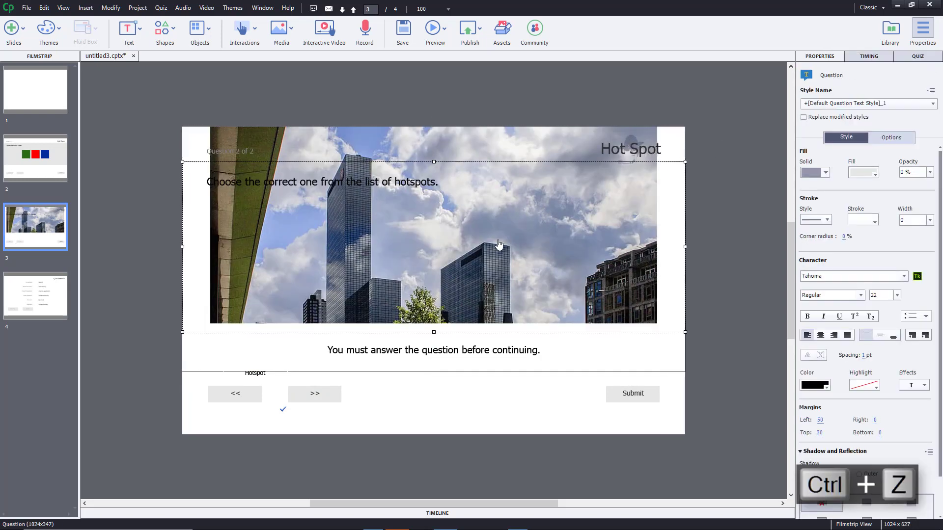
pyautogui.doubleClick(479, 270)
pyautogui.click(542, 131)
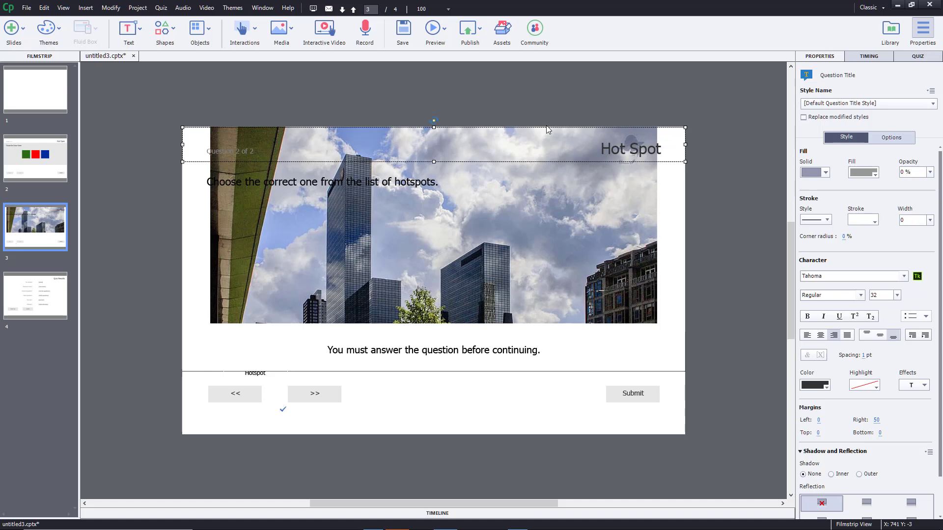
pyautogui.click(434, 193)
pyautogui.rightClick(538, 242)
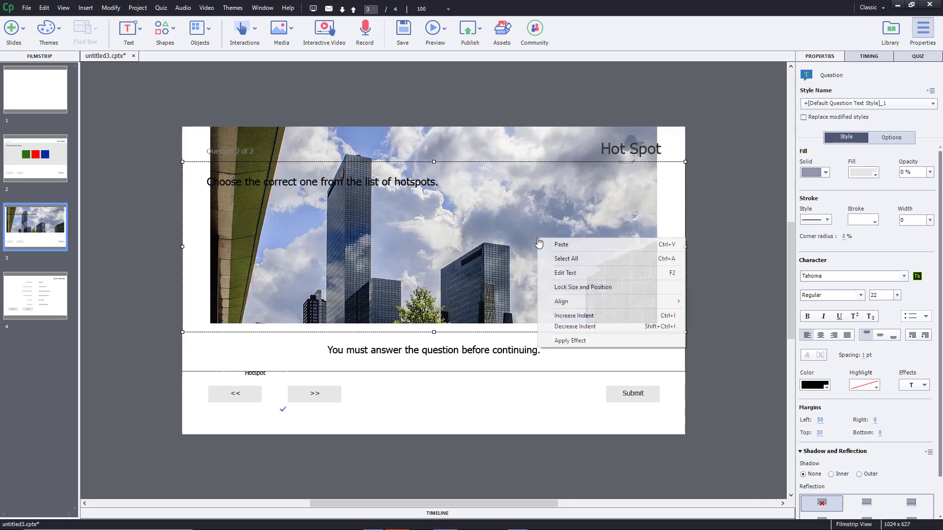
pyautogui.click(505, 220)
# - Move the question area down out of the way and shift the image below the title band at the slide's left edge
pyautogui.moveTo(553, 210); pyautogui.dragTo(557, 323)
pyautogui.click(527, 186)
pyautogui.moveTo(532, 155); pyautogui.dragTo(514, 216)
pyautogui.hotkey('ctrl', 'z')
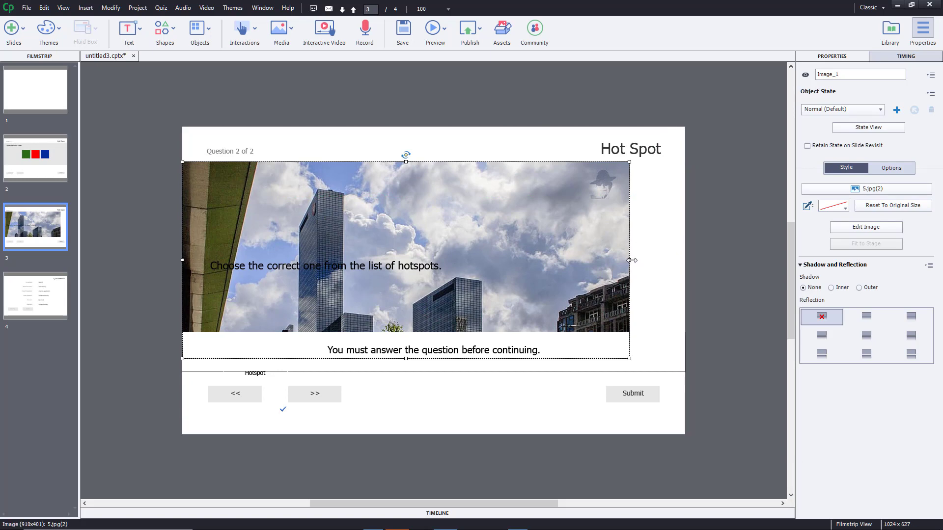
# - Stretch the image to about 1022 px wide to span the slide and position it slightly lower under the title band
pyautogui.moveTo(630, 260); pyautogui.dragTo(685, 258)
pyautogui.moveTo(617, 243); pyautogui.dragTo(618, 251)
pyautogui.click(438, 247)
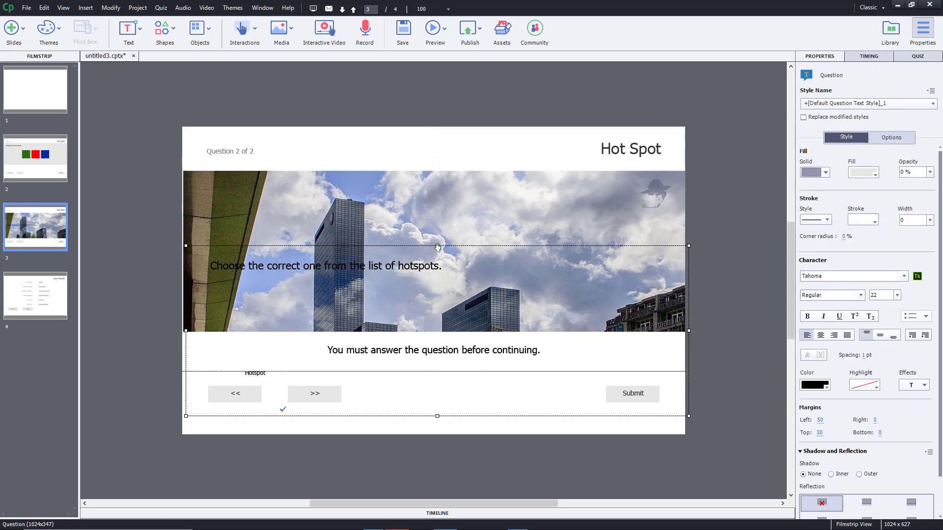
pyautogui.click(470, 200)
pyautogui.moveTo(470, 200); pyautogui.dragTo(467, 204)
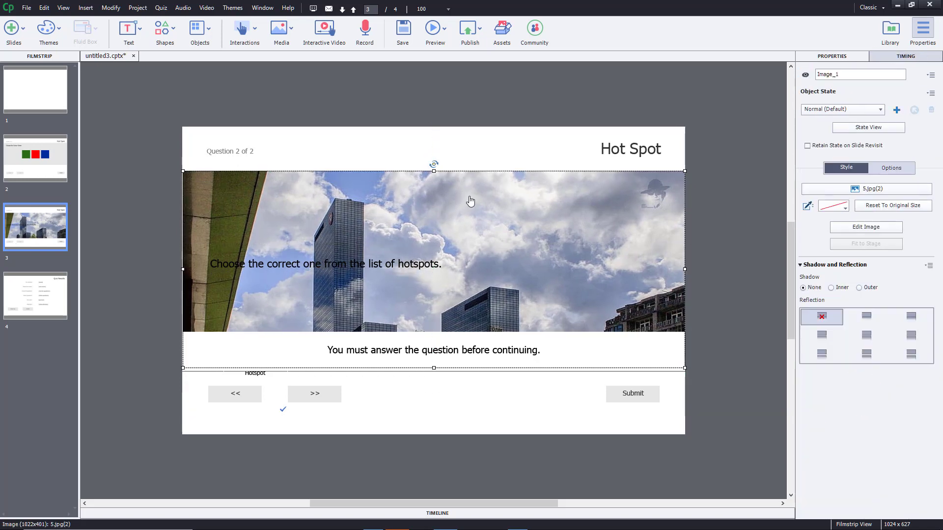
pyautogui.click(535, 360)
pyautogui.click(529, 429)
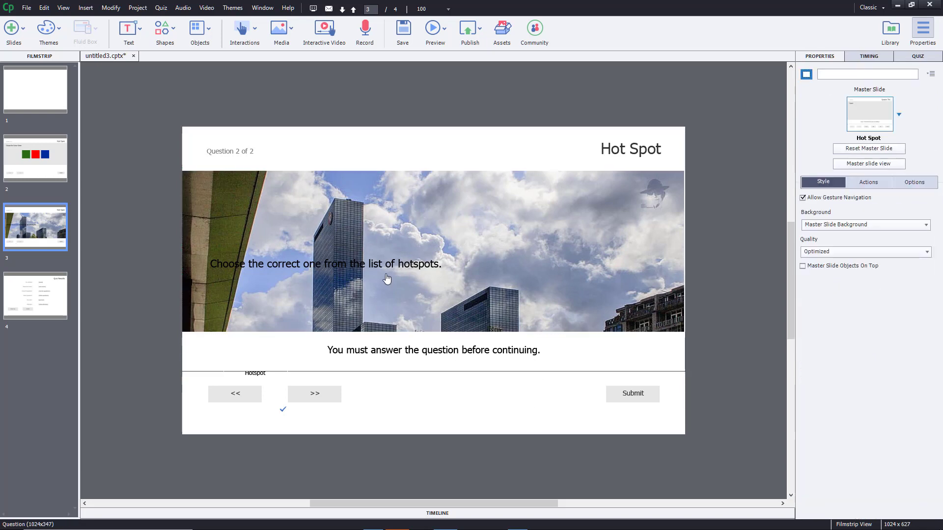
# - Move the question area up over the image and replace its text with "Choose the Buildings"
pyautogui.click(388, 268)
pyautogui.moveTo(403, 185); pyautogui.dragTo(401, 200)
pyautogui.doubleClick(400, 191)
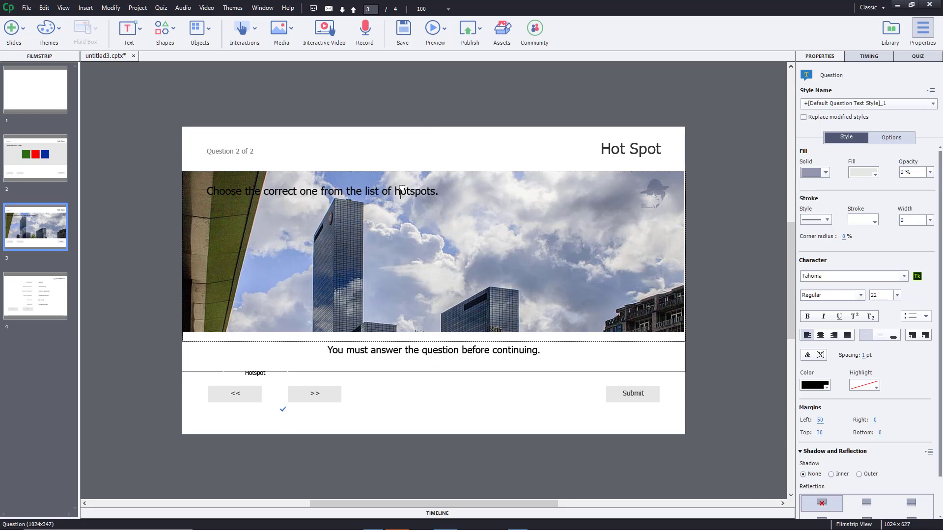
pyautogui.hotkey('ctrl', 'a')
pyautogui.write('C')
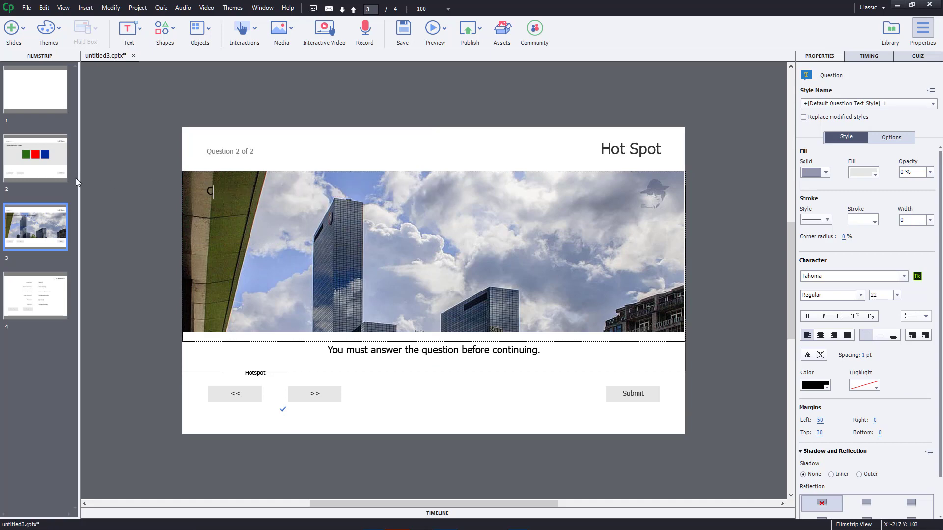
pyautogui.write('hoose the B')
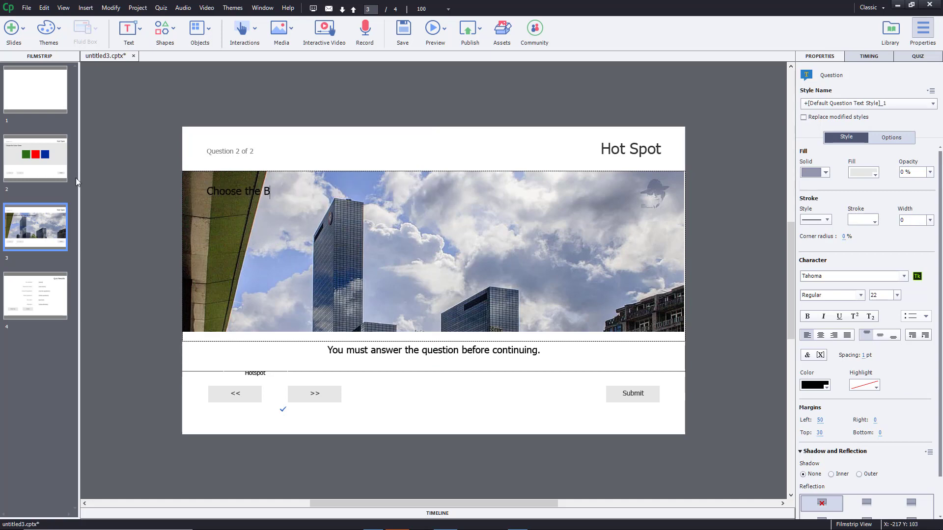
pyautogui.write('uildinh')
pyautogui.write('s')
# - Place the hotspot over the top of the tall building and set its fill opacity to 50%
pyautogui.click(275, 382)
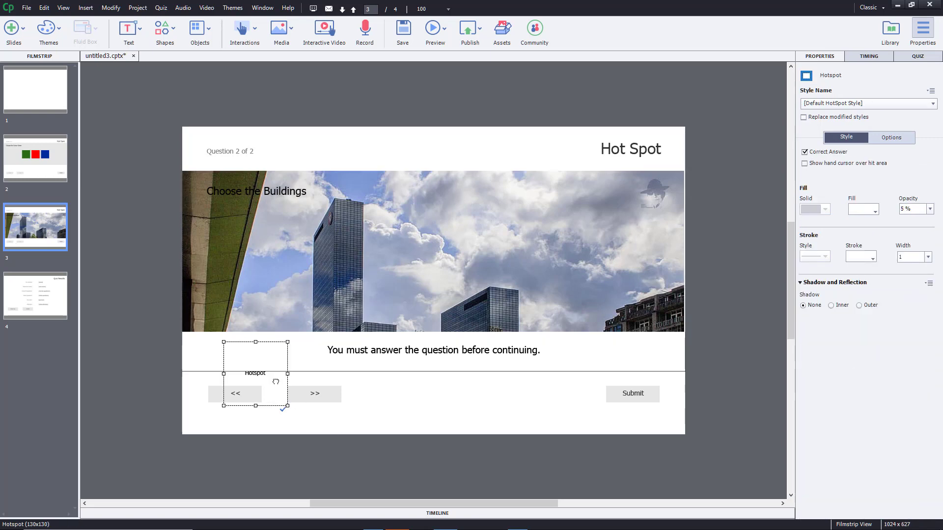
pyautogui.moveTo(275, 382); pyautogui.dragTo(338, 228)
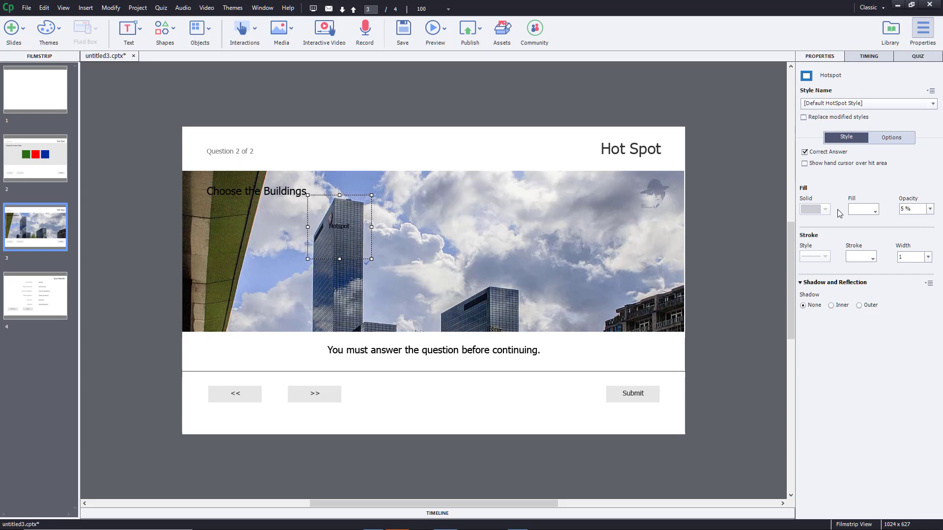
pyautogui.click(929, 209)
pyautogui.click(920, 270)
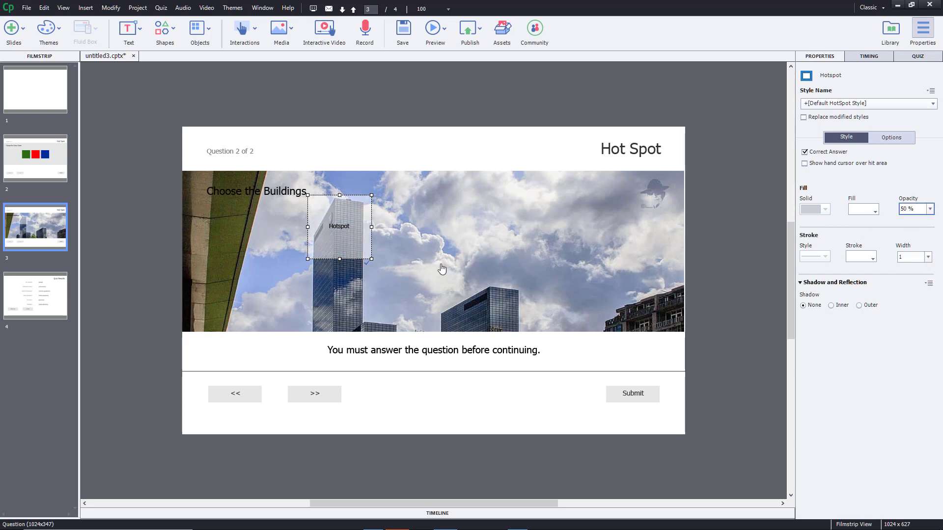
# - Set the number of answers for this Hot Spot question to 4
pyautogui.click(918, 56)
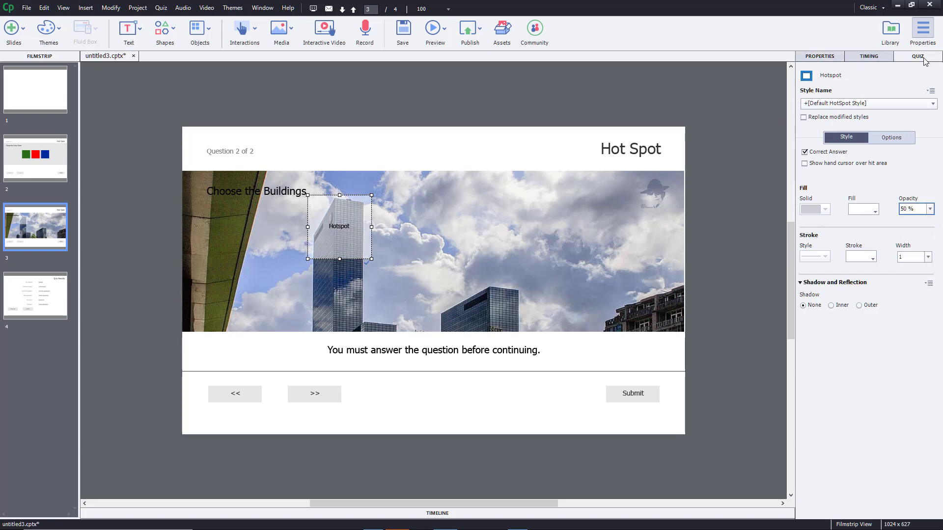
pyautogui.click(830, 106)
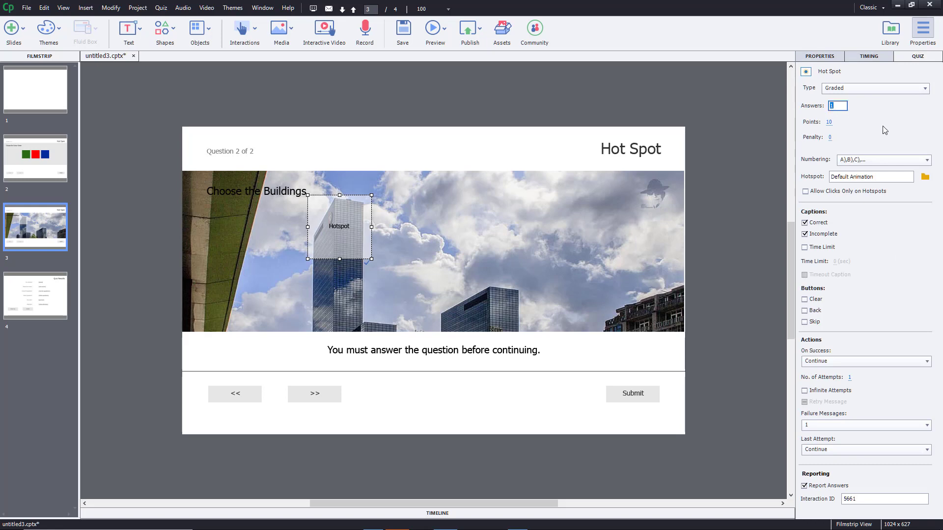
pyautogui.write('4')
pyautogui.press('Return')
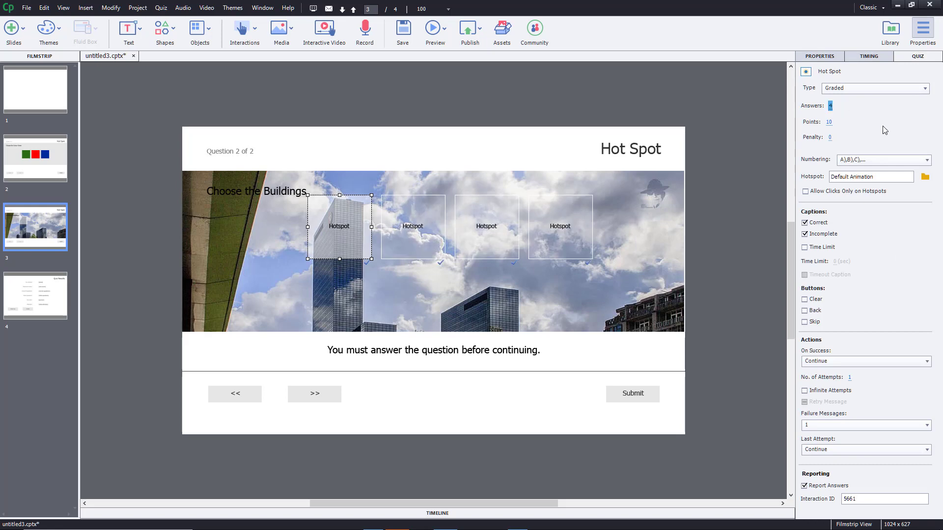
# - Place the three new hotspots on the middle building, the far-right building and the empty sky
pyautogui.click(422, 234)
pyautogui.moveTo(416, 222); pyautogui.dragTo(501, 295)
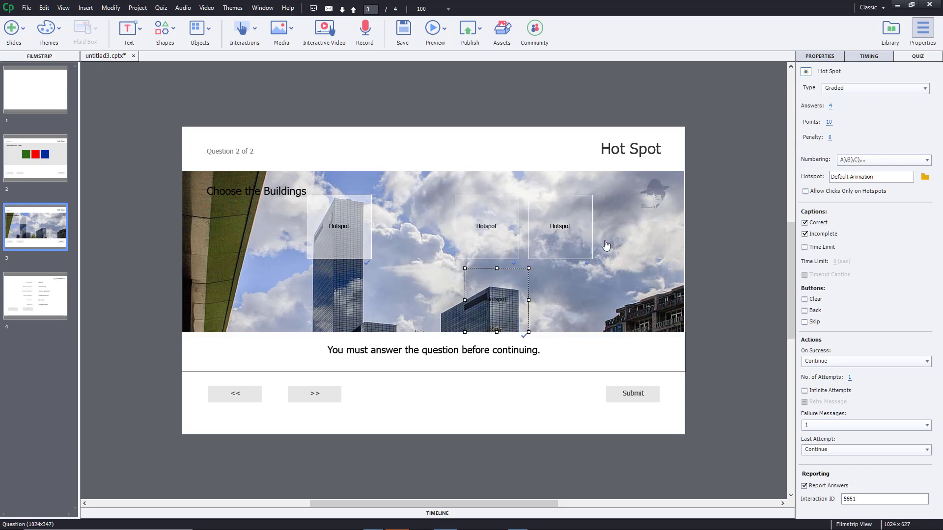
pyautogui.moveTo(562, 224); pyautogui.dragTo(648, 292)
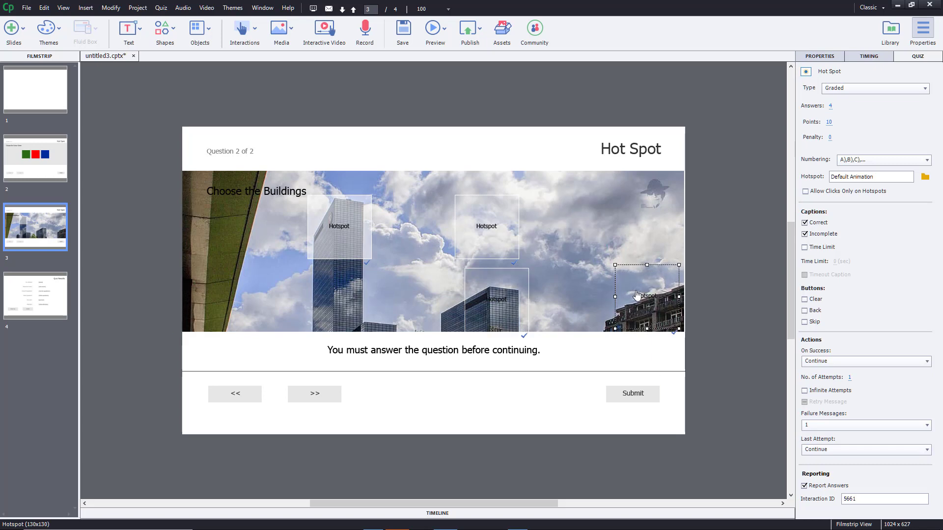
pyautogui.moveTo(488, 221); pyautogui.dragTo(582, 204)
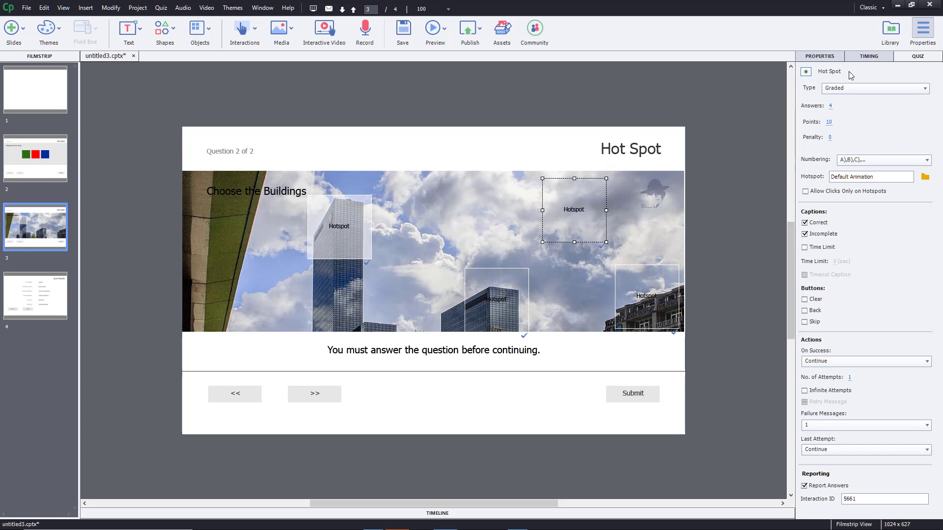
# - Set the fill opacity to 50% for the sky, far-right building and middle building hotspots
pyautogui.click(830, 56)
pyautogui.click(929, 209)
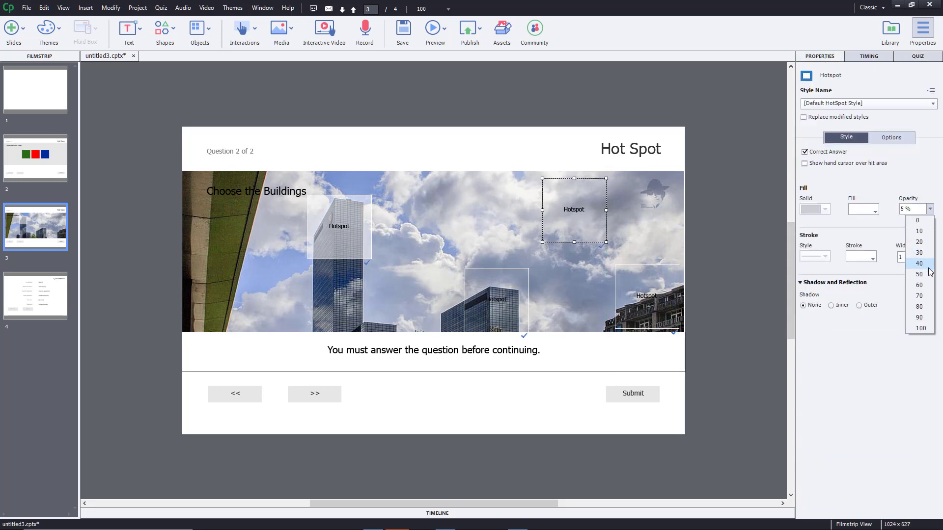
pyautogui.click(919, 273)
pyautogui.click(658, 308)
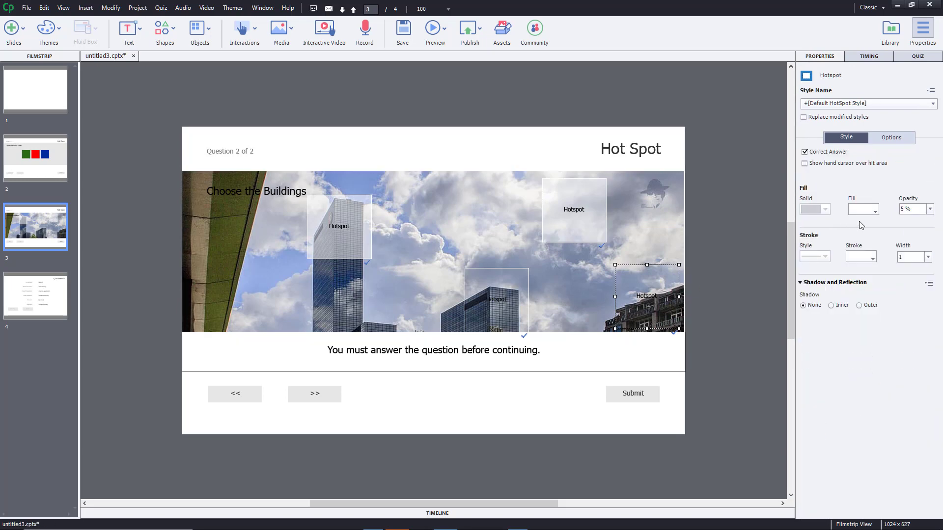
pyautogui.click(929, 210)
pyautogui.click(919, 274)
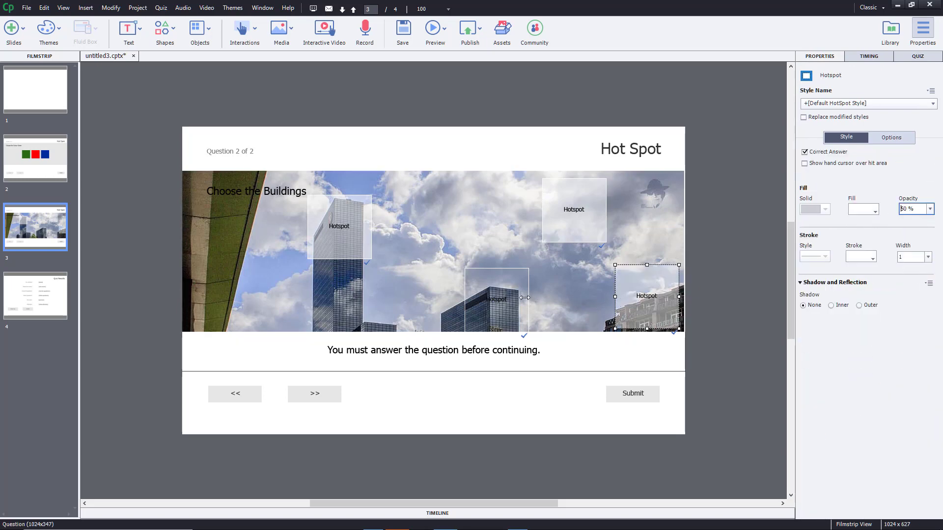
pyautogui.click(523, 297)
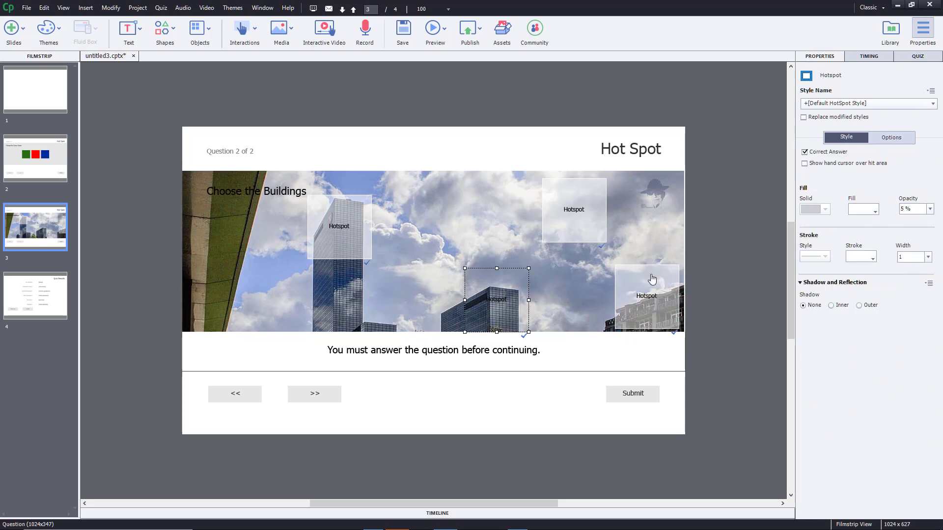
pyautogui.click(930, 210)
pyautogui.click(919, 274)
# - Unmark the sky hotspot as a correct answer
pyautogui.click(565, 210)
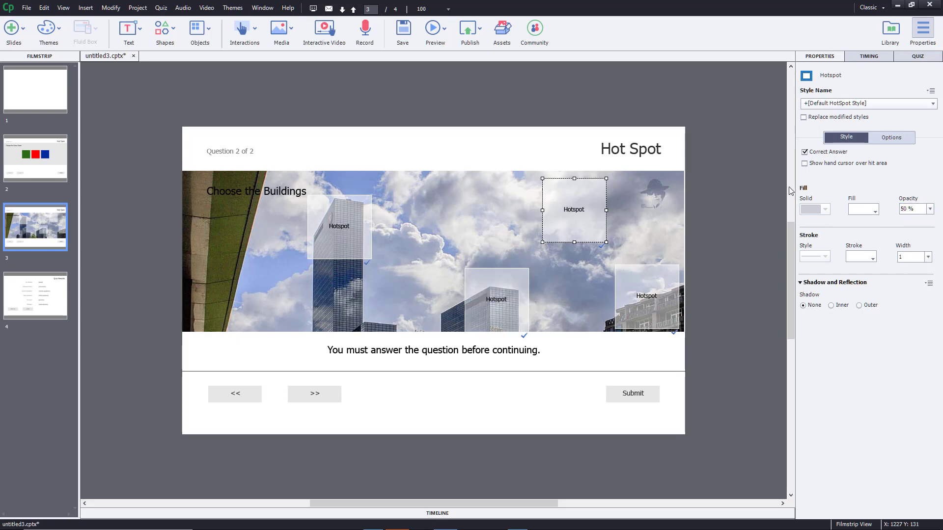
pyautogui.click(817, 153)
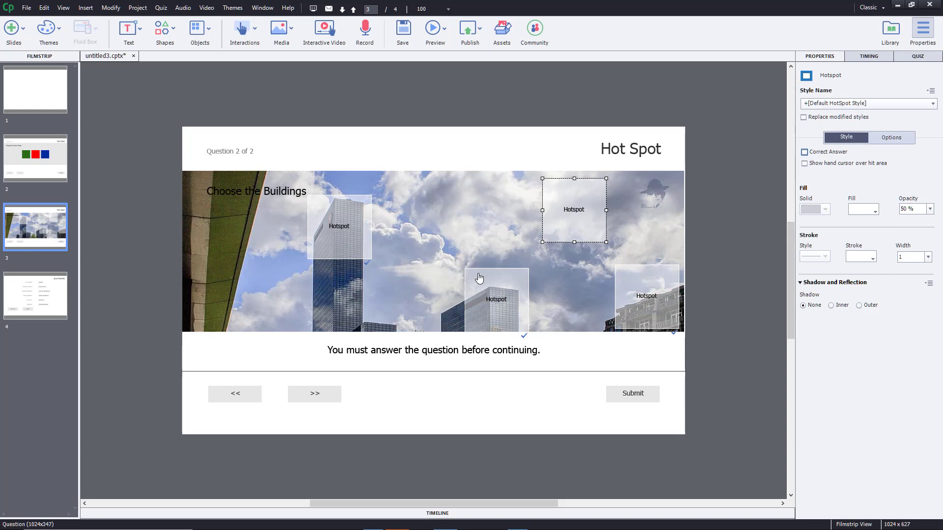
# - Resize the question area to about 867 x 364 so its text clears the dark beam and sits above the tall building's hotspot
pyautogui.click(276, 194)
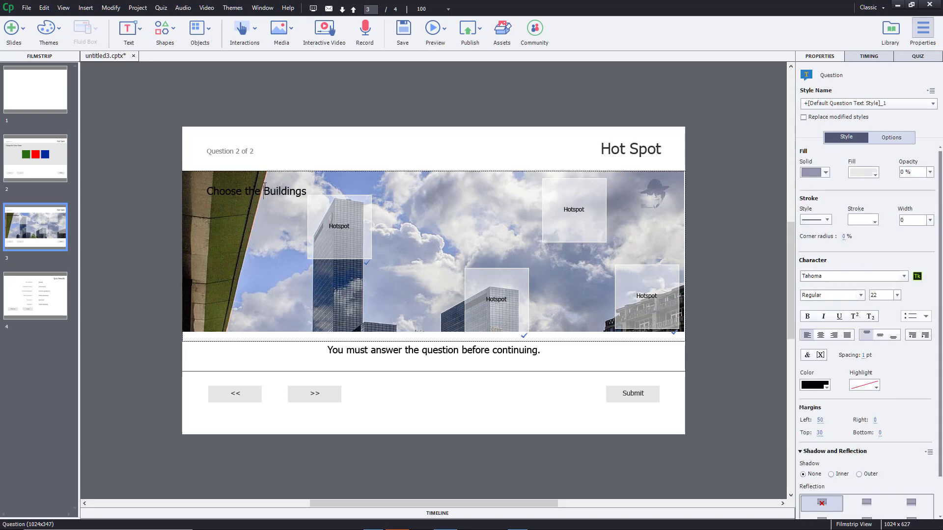
pyautogui.click(723, 207)
pyautogui.click(676, 192)
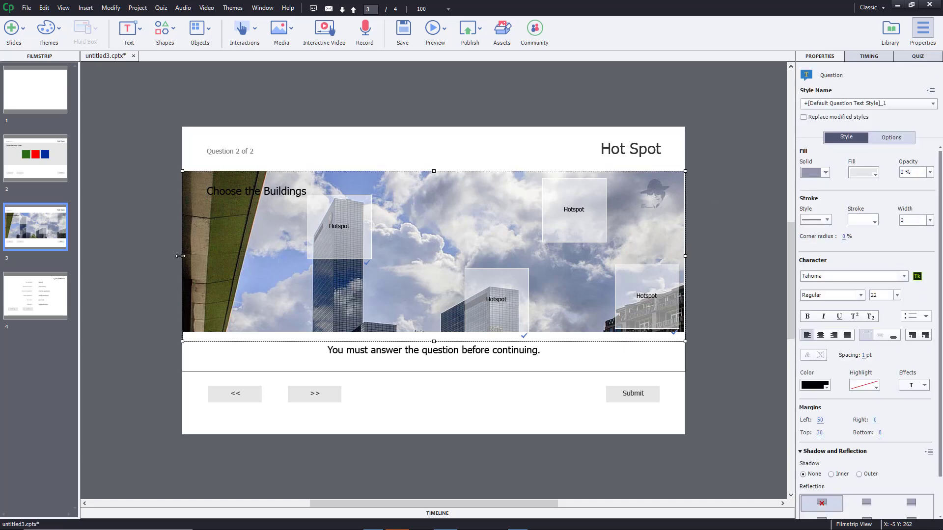
pyautogui.moveTo(181, 256); pyautogui.dragTo(259, 256)
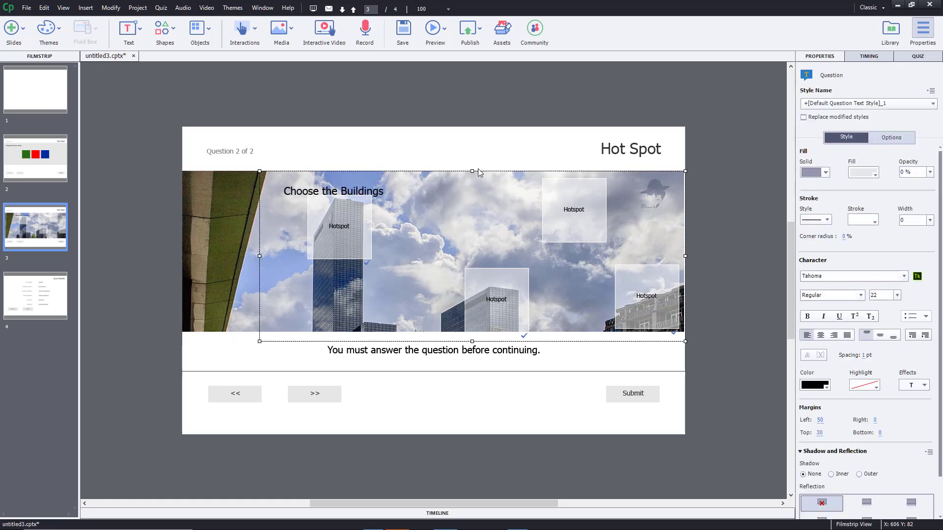
pyautogui.moveTo(472, 171); pyautogui.dragTo(472, 162)
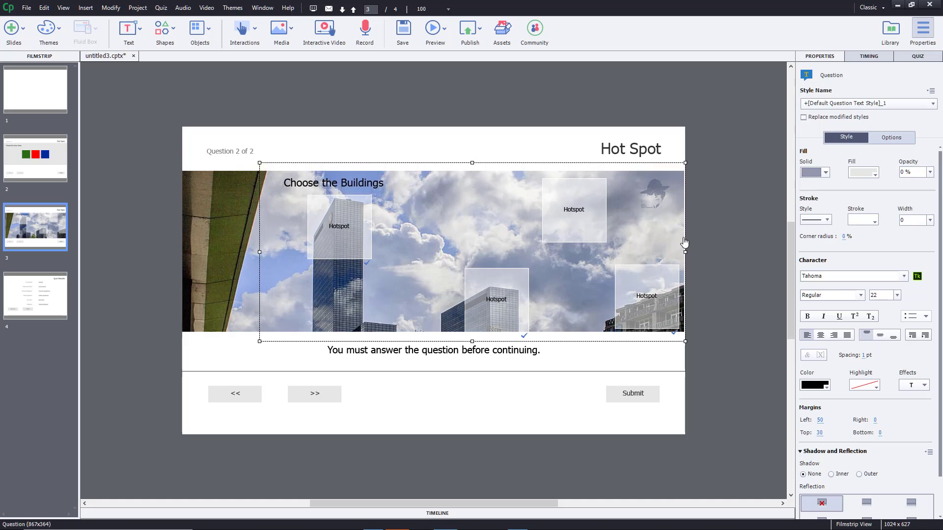
pyautogui.click(708, 241)
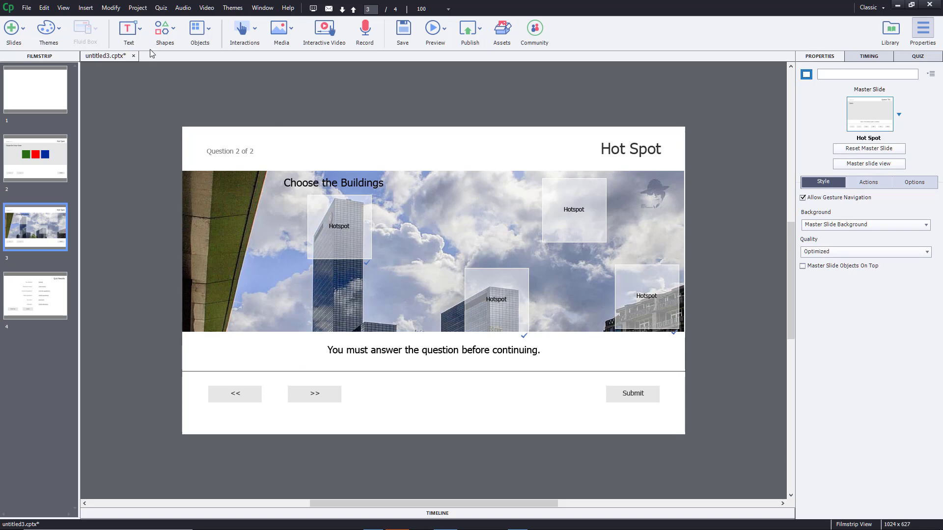
# - Set the penalty for a wrong answer to 1 point on the buildings Hot Spot question
pyautogui.click(936, 55)
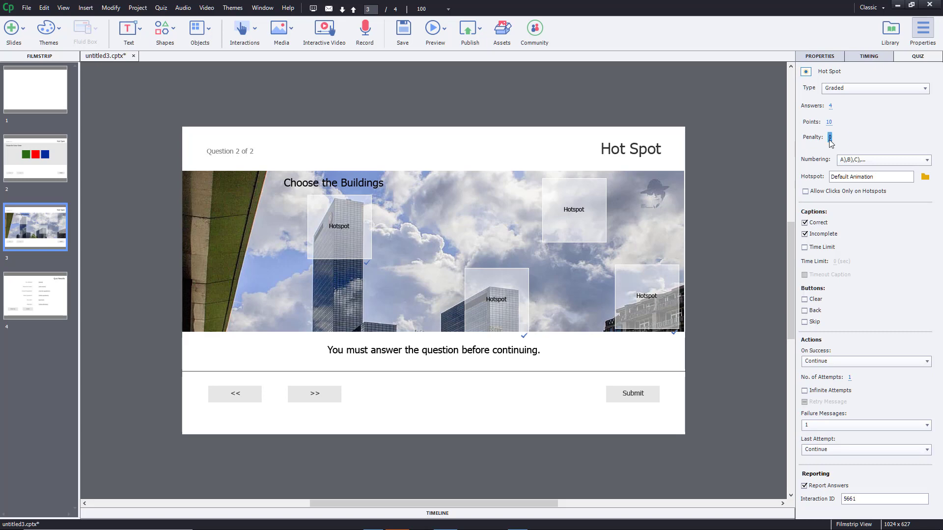
pyautogui.write('1')
pyautogui.click(716, 206)
# - Set the quiz's passing grade to 40% or more of total points in the quiz preferences
pyautogui.click(161, 8)
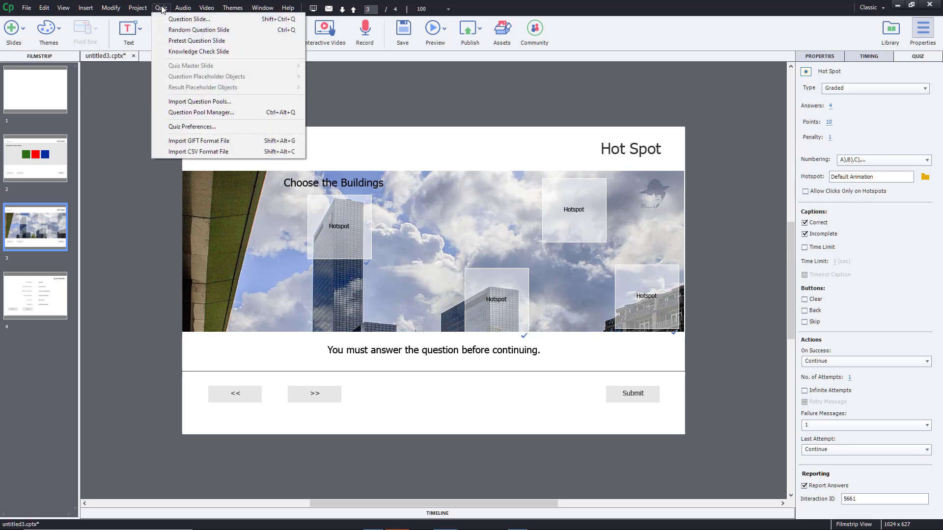
pyautogui.click(204, 128)
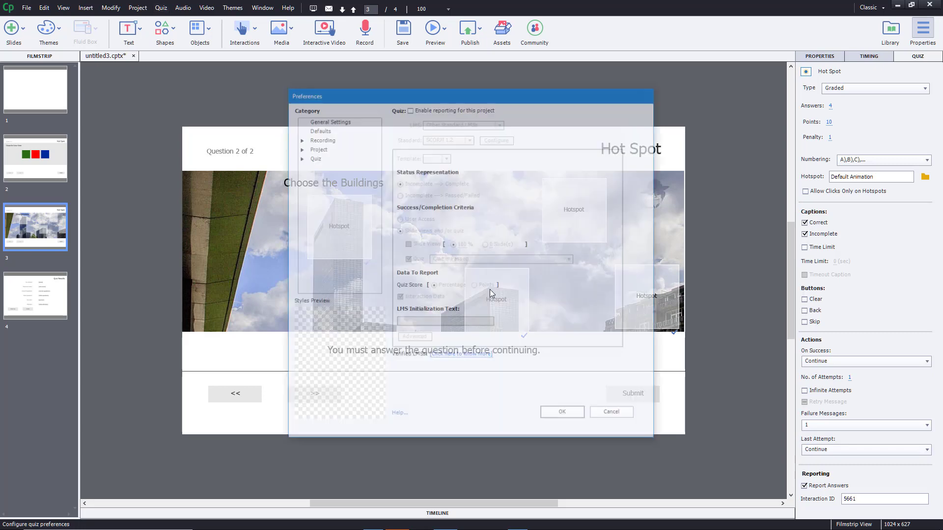
pyautogui.click(299, 157)
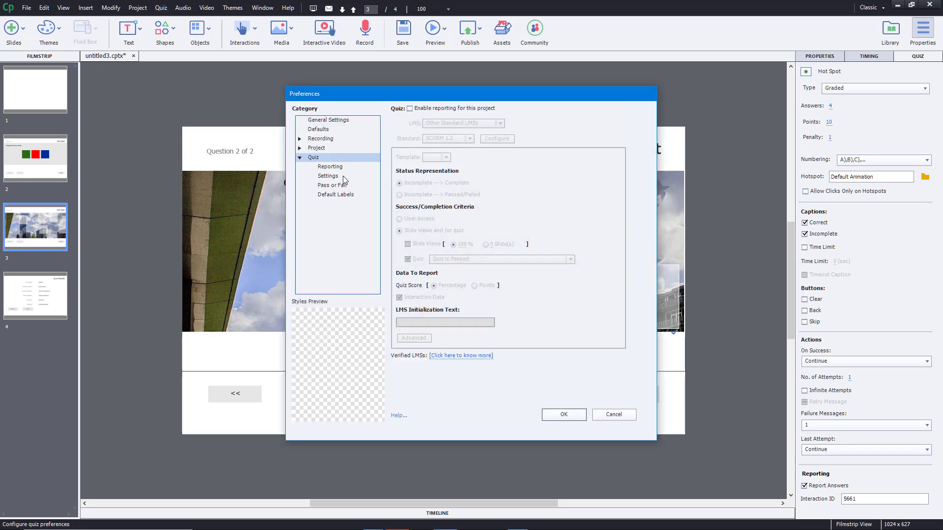
pyautogui.click(341, 186)
pyautogui.press('Tab')
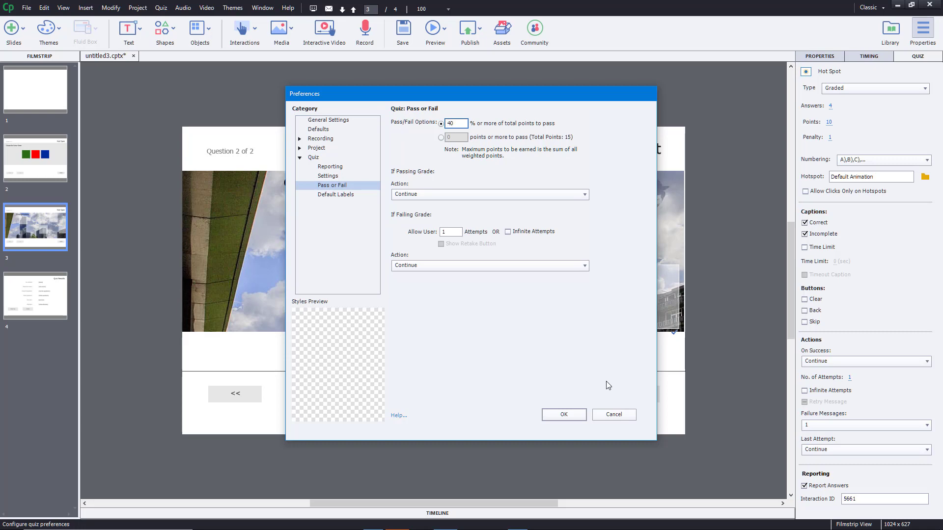
pyautogui.write('40')
pyautogui.click(566, 414)
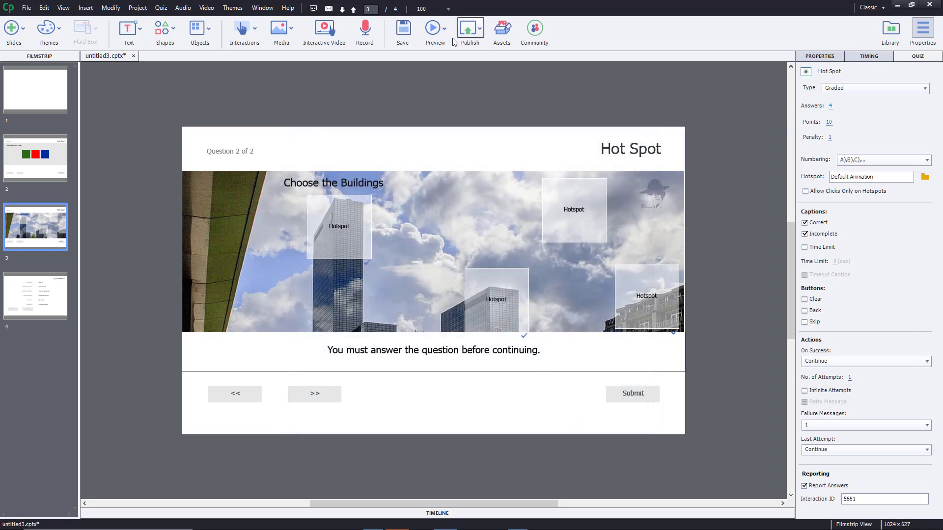
# - Preview the project and submit the green square as the answer to the colour question
pyautogui.click(440, 30)
pyautogui.click(462, 82)
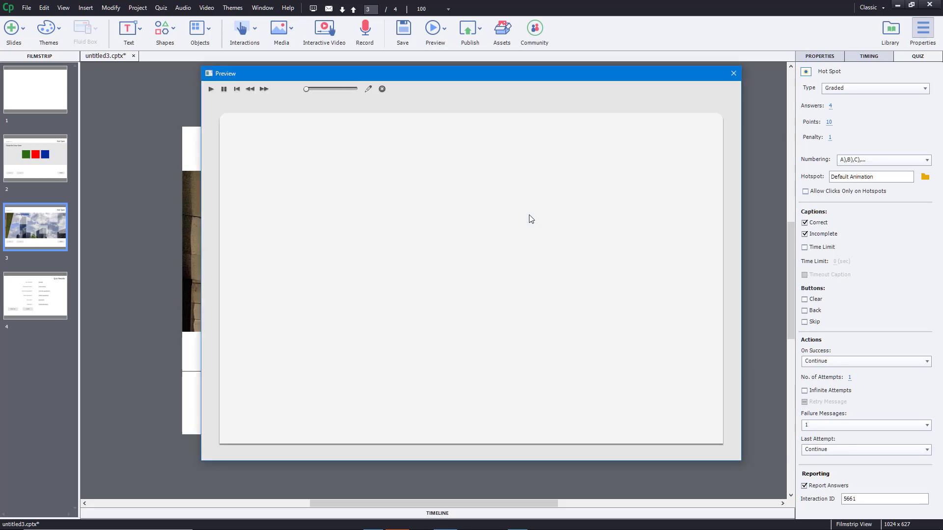
pyautogui.click(455, 272)
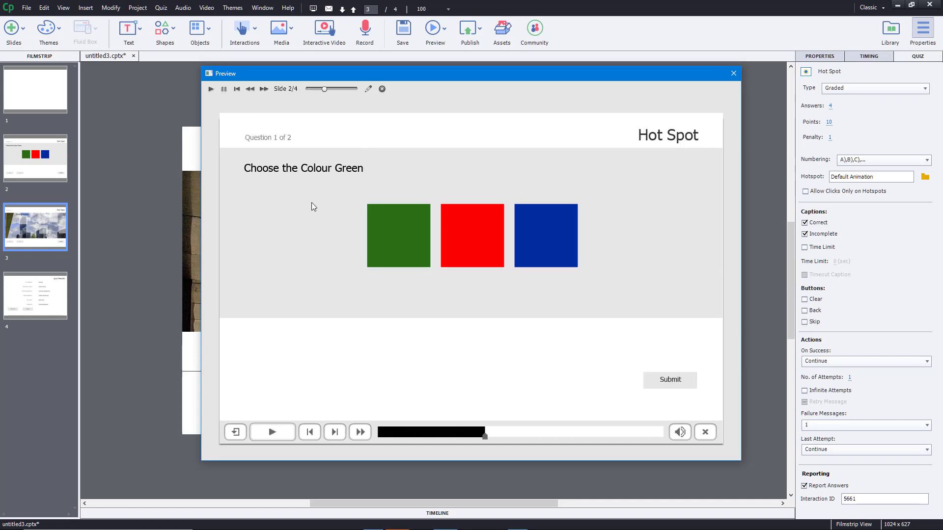
pyautogui.click(405, 237)
pyautogui.click(511, 245)
pyautogui.click(657, 381)
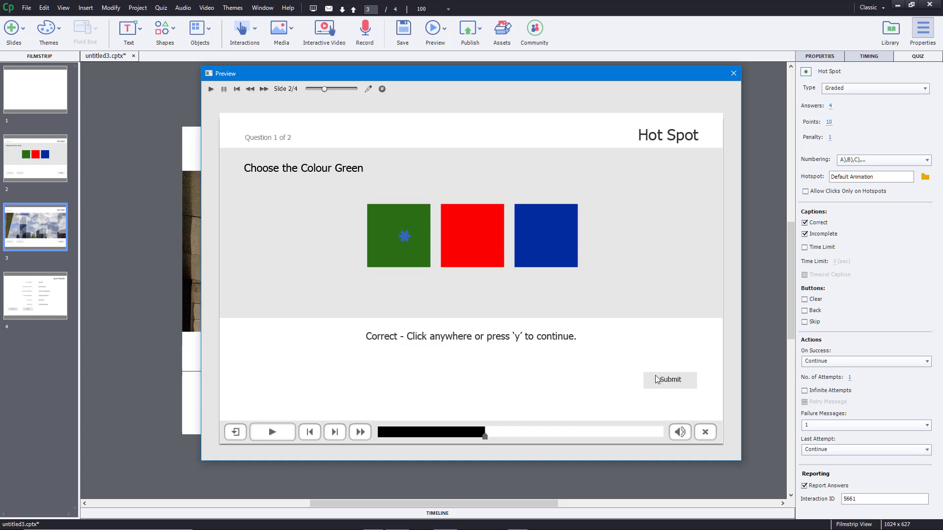
pyautogui.click(668, 383)
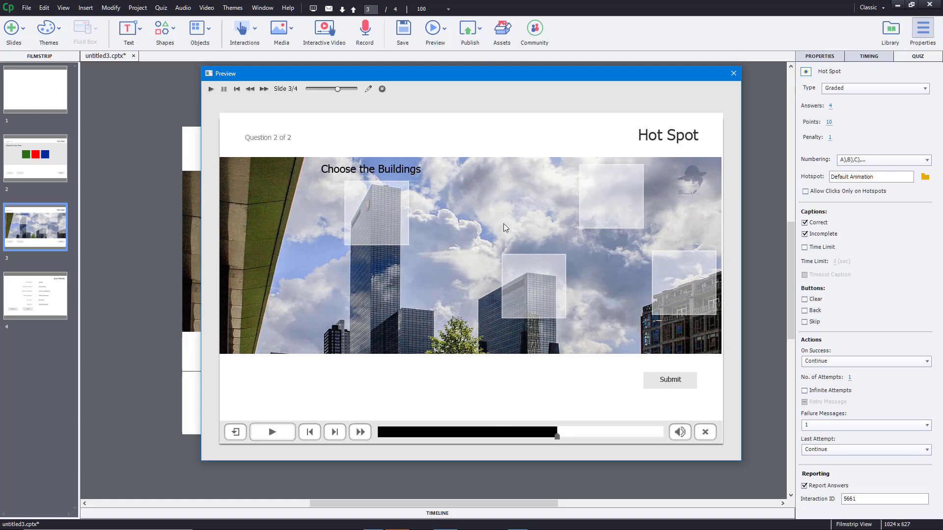
# - Submit the tall building, middle building and sky hotspots as the answer to the buildings question and continue to the quiz results
pyautogui.click(378, 210)
pyautogui.click(613, 200)
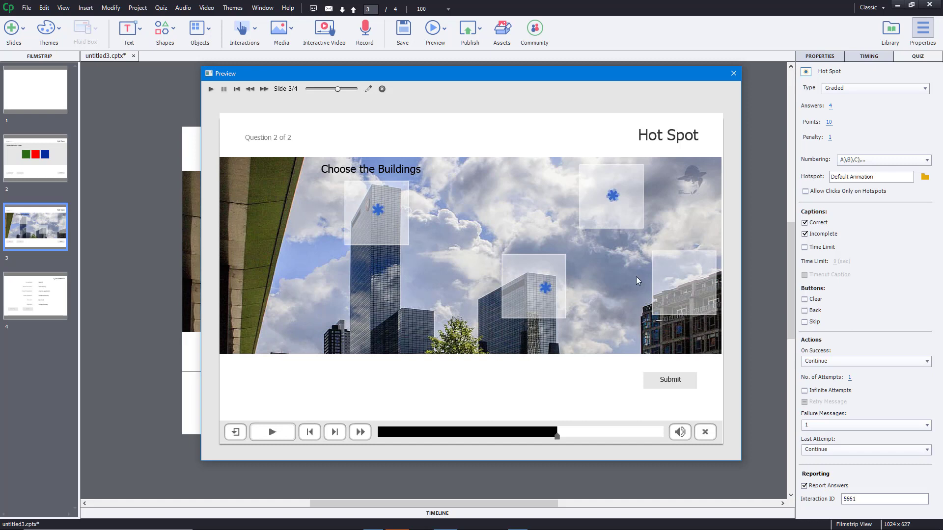
pyautogui.click(672, 383)
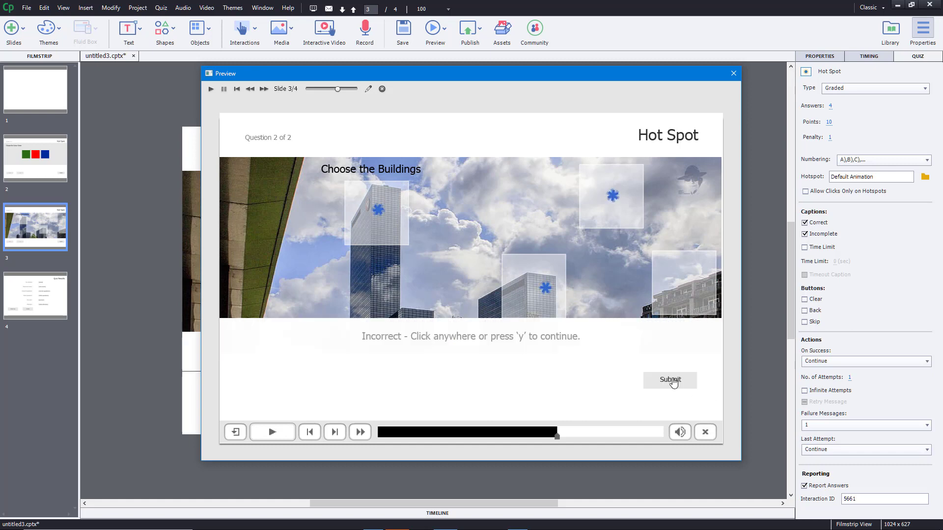
pyautogui.click(460, 361)
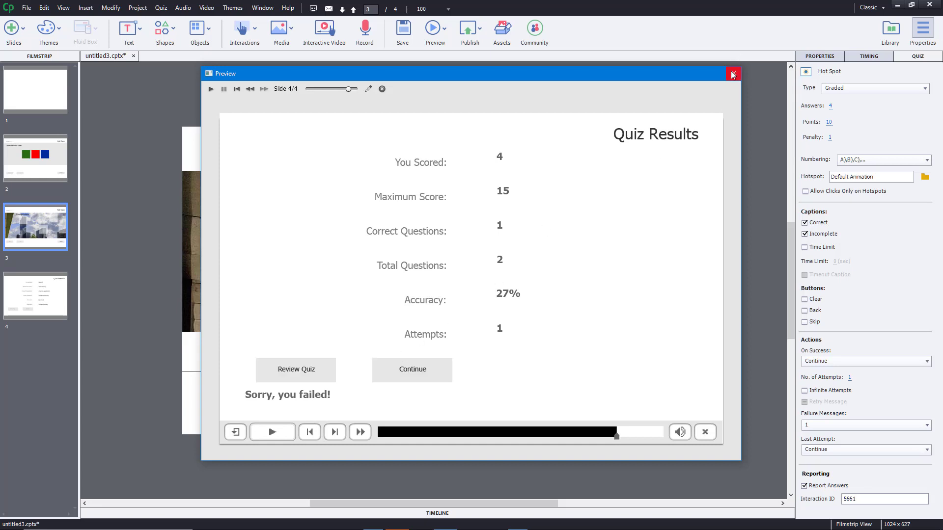
# - Review the submitted answers of both questions from the quiz results, ending with the preview closed
pyautogui.click(296, 369)
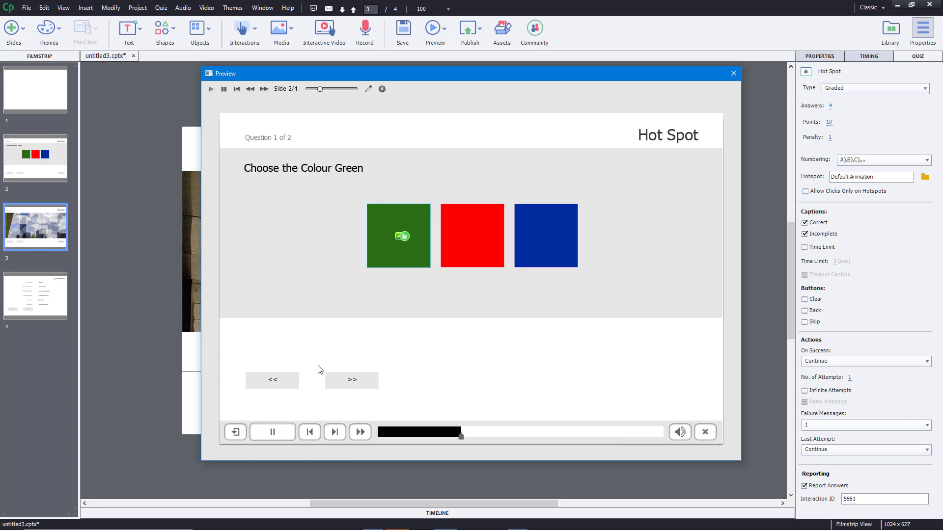
pyautogui.click(335, 388)
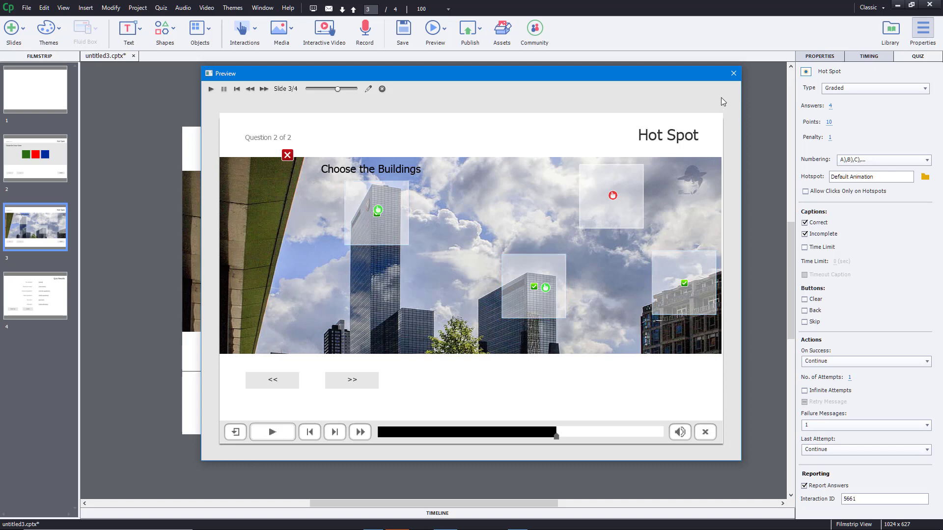
pyautogui.click(733, 74)
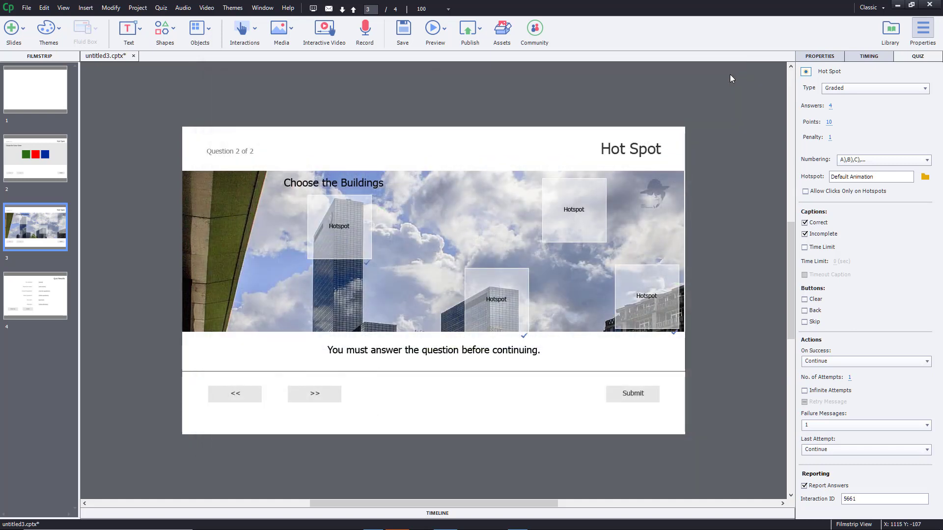